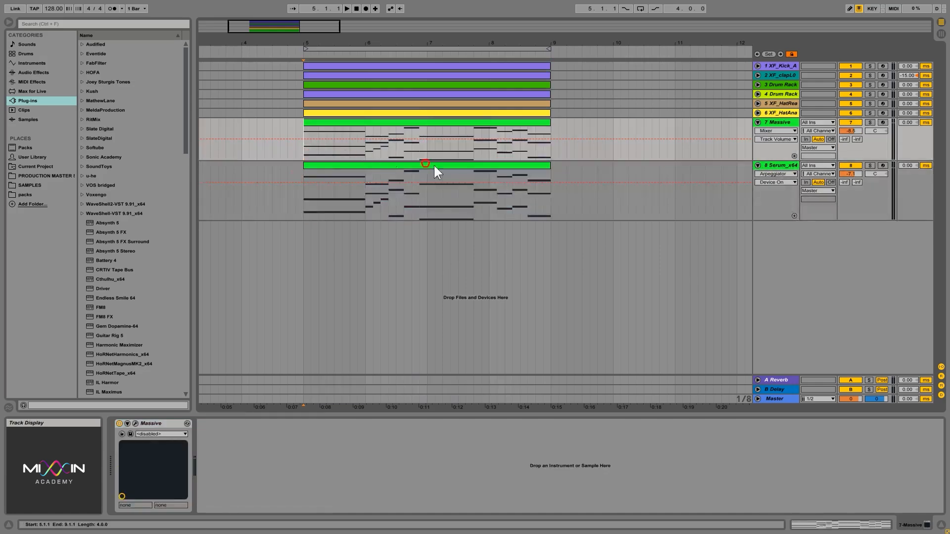
Solo the Massive track during playback and set its synth's Filter 1 to Lowpass 4 with the filter routing slider fully at serial
{"action": "left_click", "coordinate": [868, 123]}
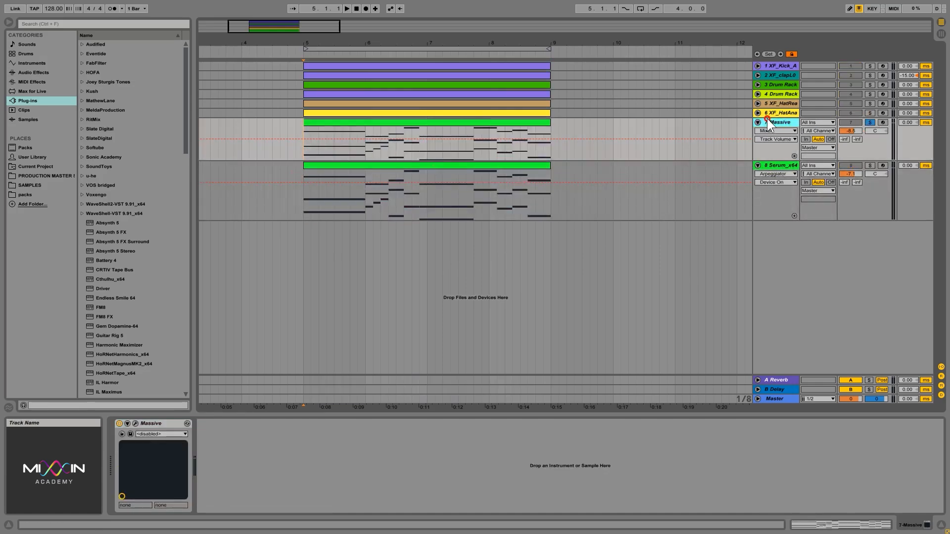
{"action": "key", "text": "space"}
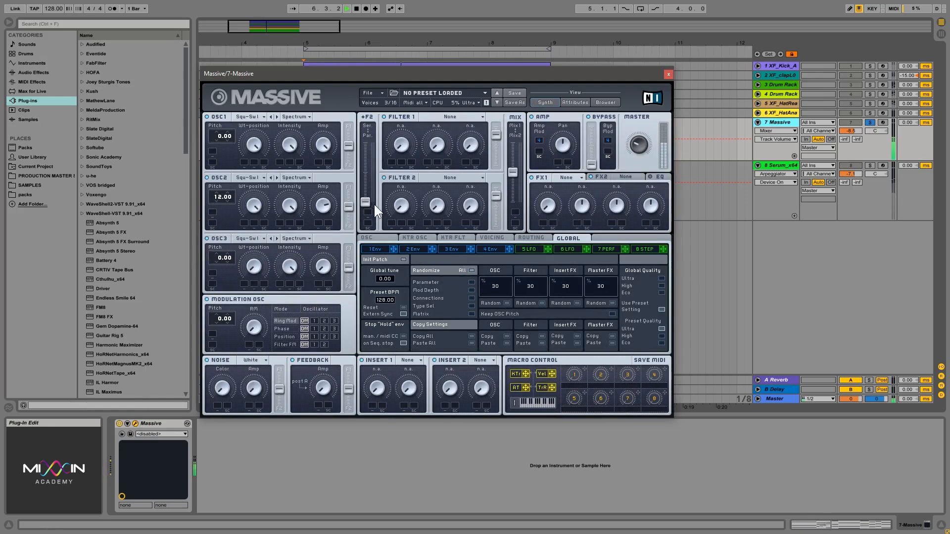
{"action": "left_click_drag", "start_coordinate": [365, 201], "coordinate": [376, 84]}
{"action": "left_click", "coordinate": [452, 118]}
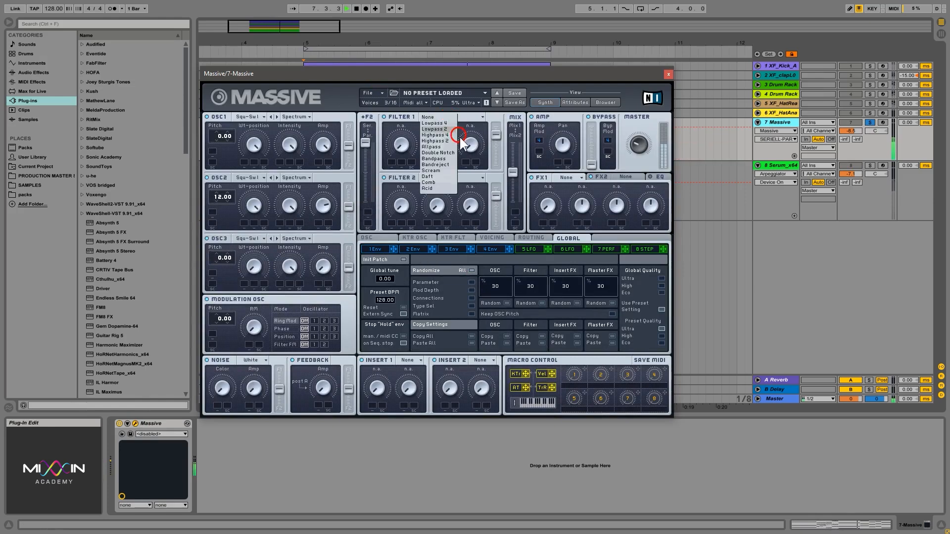
{"action": "left_click", "coordinate": [449, 125]}
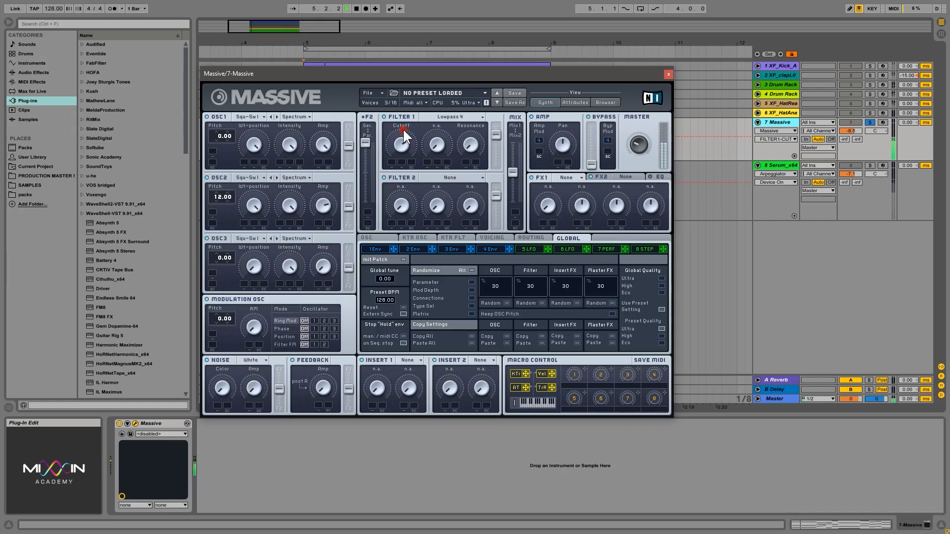
Set Massive's filter mix fader fully to Mix1 and raise Filter 1's cutoff and resonance
{"action": "left_click_drag", "start_coordinate": [514, 171], "coordinate": [514, 142]}
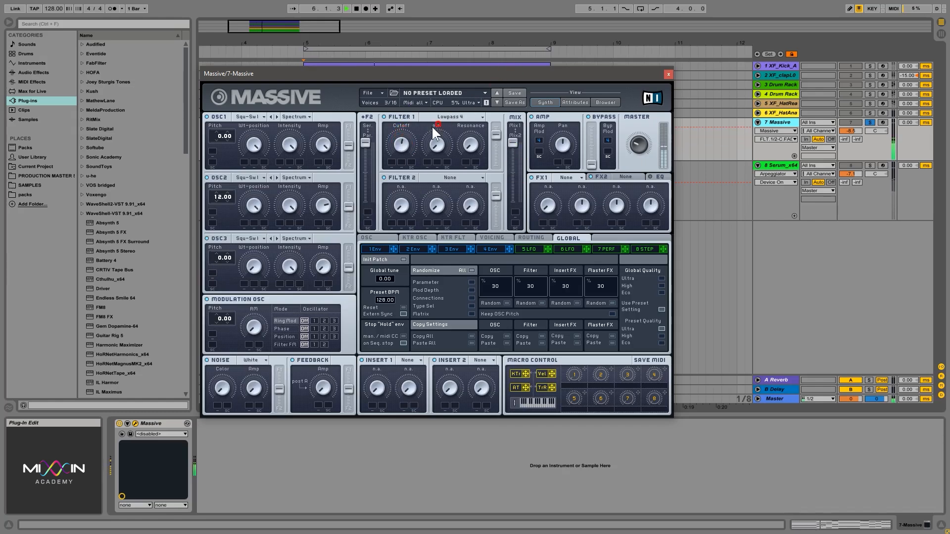
{"action": "left_click", "coordinate": [401, 143]}
{"action": "left_click_drag", "start_coordinate": [401, 146], "coordinate": [403, 136]}
{"action": "left_click", "coordinate": [471, 143]}
Enable arrangement looping and adjust Massive's master volume, closing the synth window when done
{"action": "left_click", "coordinate": [640, 9]}
{"action": "left_click_drag", "start_coordinate": [593, 71], "coordinate": [642, 104]}
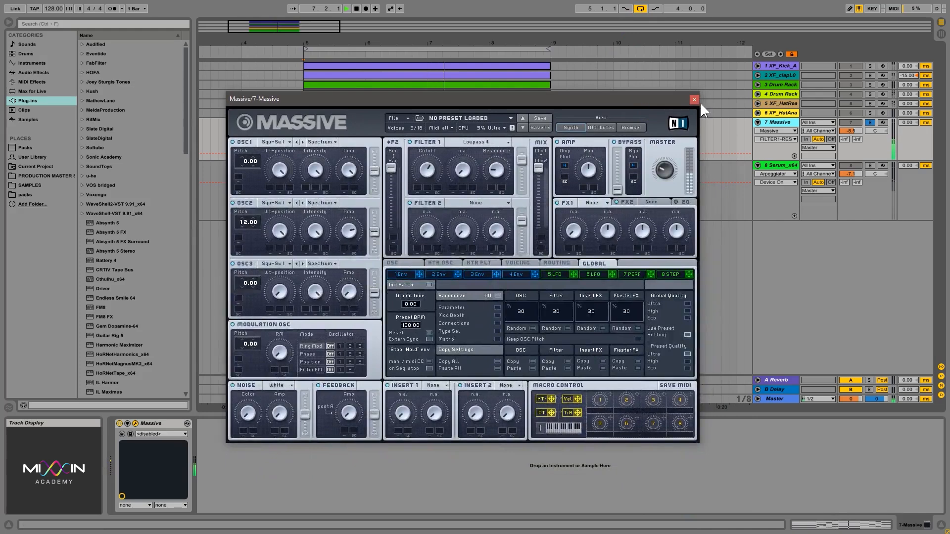
{"action": "left_click", "coordinate": [669, 162]}
{"action": "left_click", "coordinate": [695, 99]}
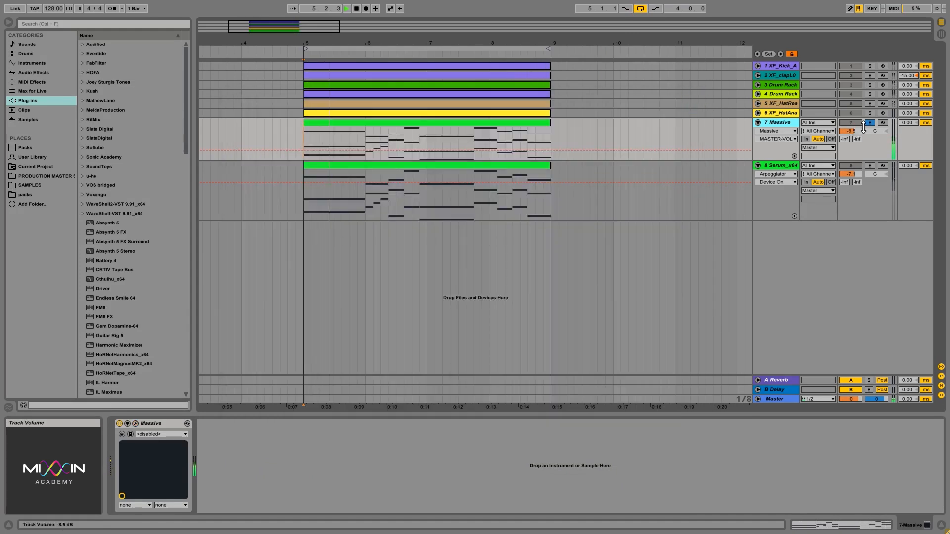
Raise the MG Low 24 filter cutoff in Serum with the Serum_x64 track soloed, and clear the solo to hear all tracks
{"action": "left_click", "coordinate": [870, 166]}
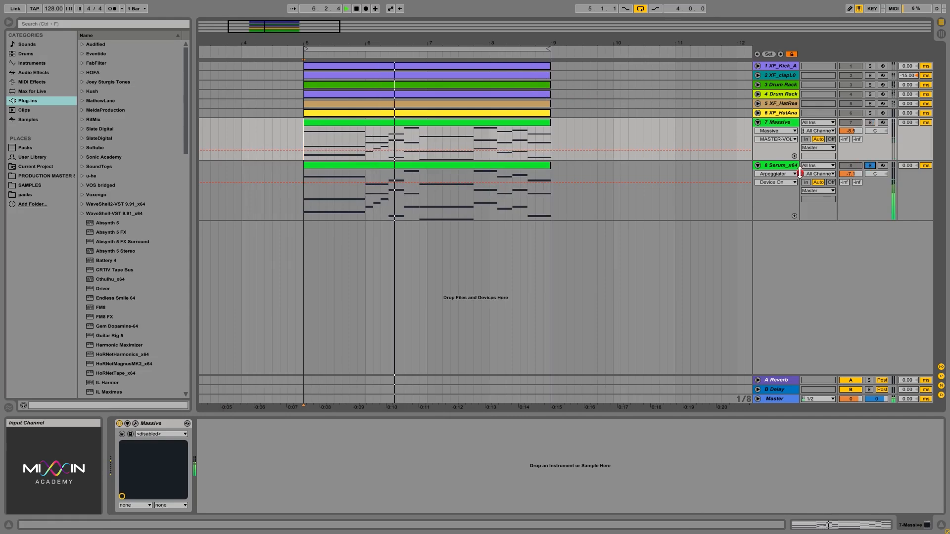
{"action": "left_click", "coordinate": [304, 371]}
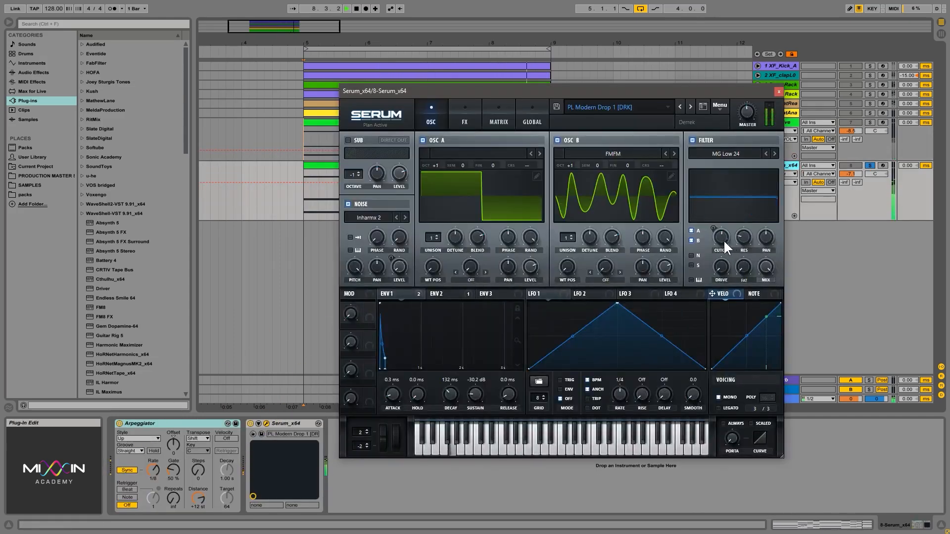
{"action": "mouse_move", "coordinate": [722, 240]}
{"action": "left_mouse_down"}
{"action": "mouse_move", "coordinate": [722, 249]}
{"action": "mouse_move", "coordinate": [723, 188]}
{"action": "mouse_move", "coordinate": [728, 223]}
{"action": "left_mouse_up"}
{"action": "left_click", "coordinate": [778, 91]}
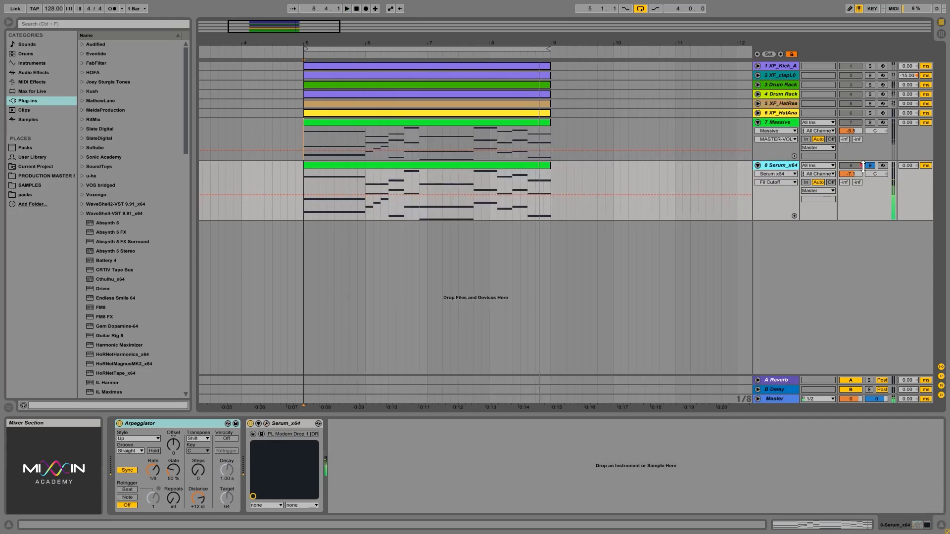
{"action": "left_click", "coordinate": [870, 166]}
{"action": "key", "text": "space"}
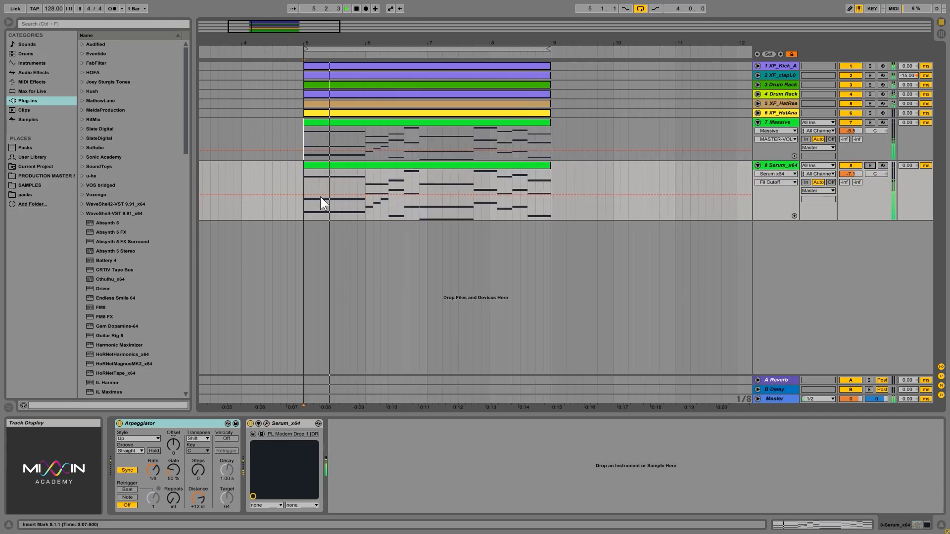
Repeat the four-bar clips on all eight tracks so they run from bar 5 to bar 25
{"action": "left_click", "coordinate": [476, 123]}
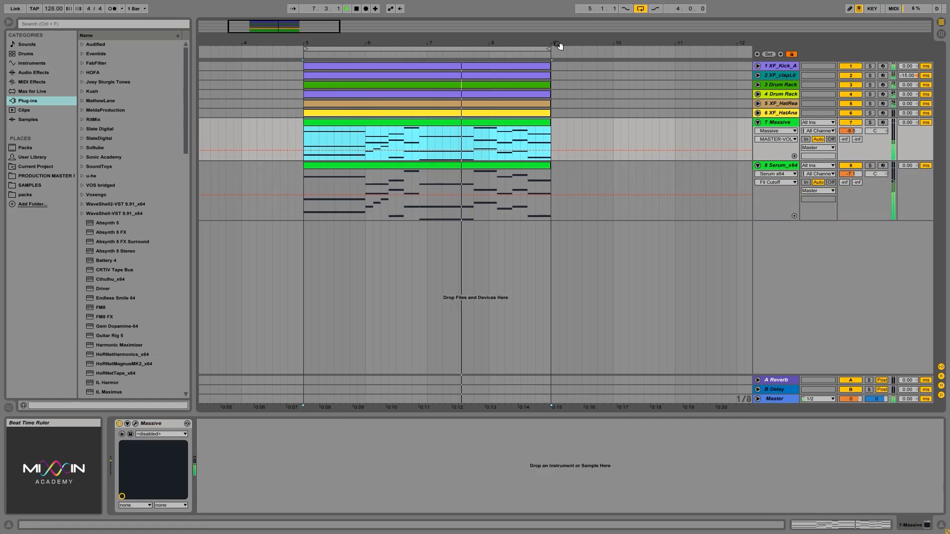
{"action": "left_click_drag", "start_coordinate": [559, 43], "coordinate": [557, 34]}
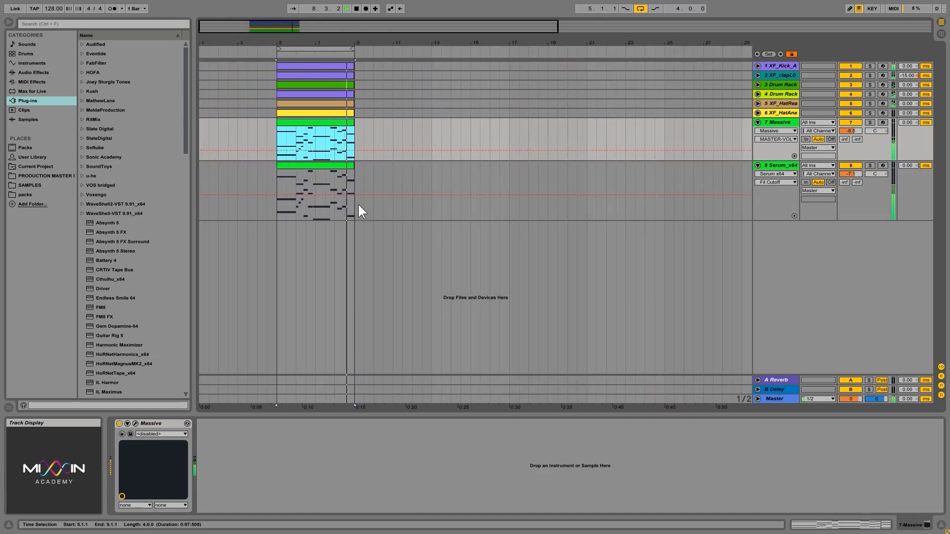
{"action": "key", "text": "space"}
{"action": "left_click_drag", "start_coordinate": [351, 197], "coordinate": [663, 93]}
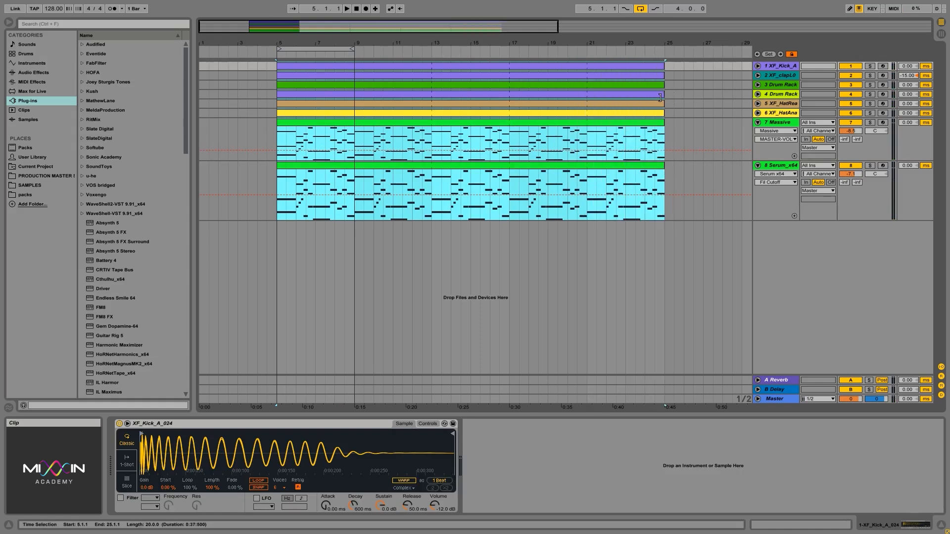
Shorten the Massive clip to end at bar 21 and extend the loop range to 16 bars, from bar 5 to bar 21
{"action": "left_click", "coordinate": [586, 213]}
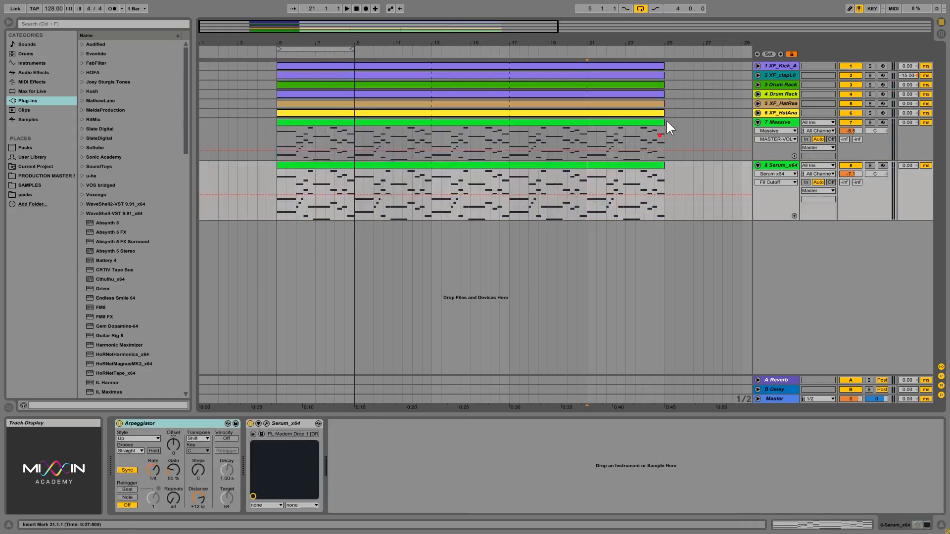
{"action": "left_click_drag", "start_coordinate": [660, 125], "coordinate": [586, 153]}
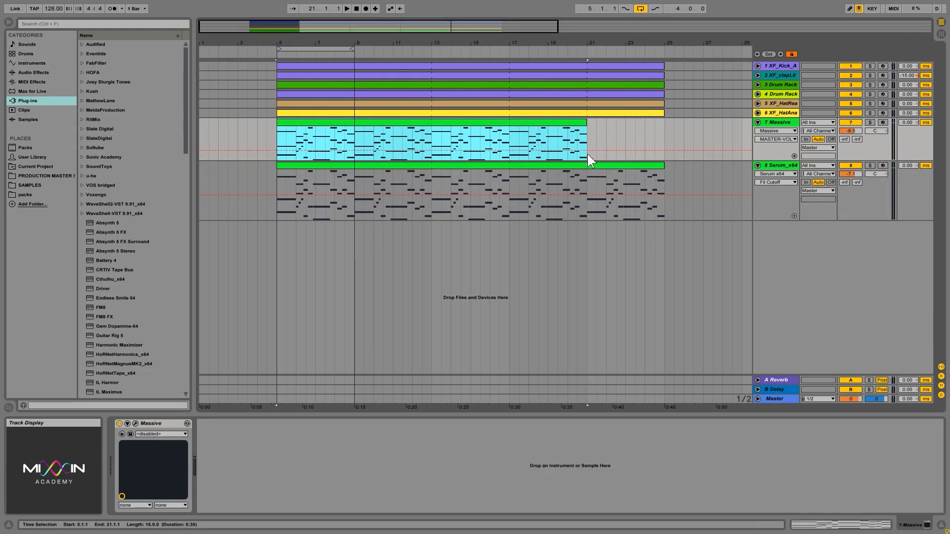
{"action": "left_click", "coordinate": [275, 152]}
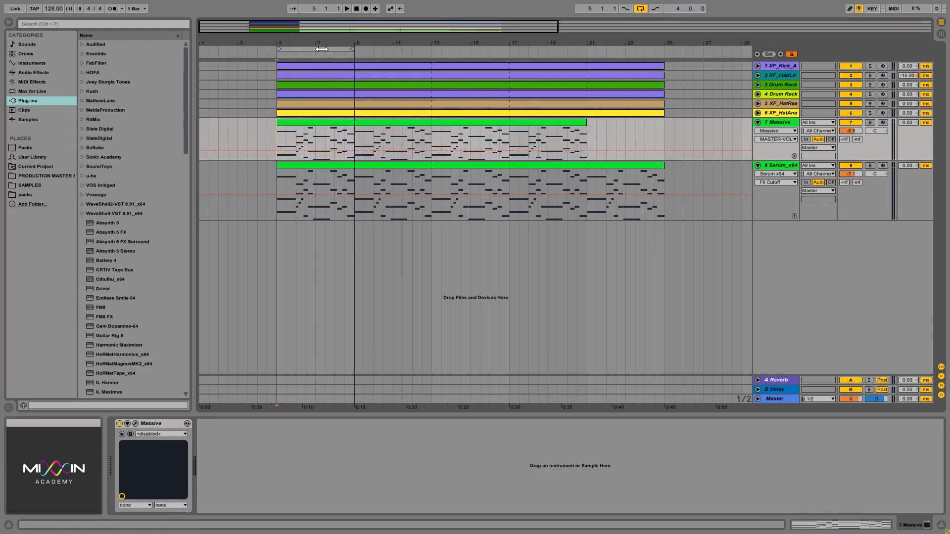
{"action": "left_click_drag", "start_coordinate": [349, 47], "coordinate": [587, 47]}
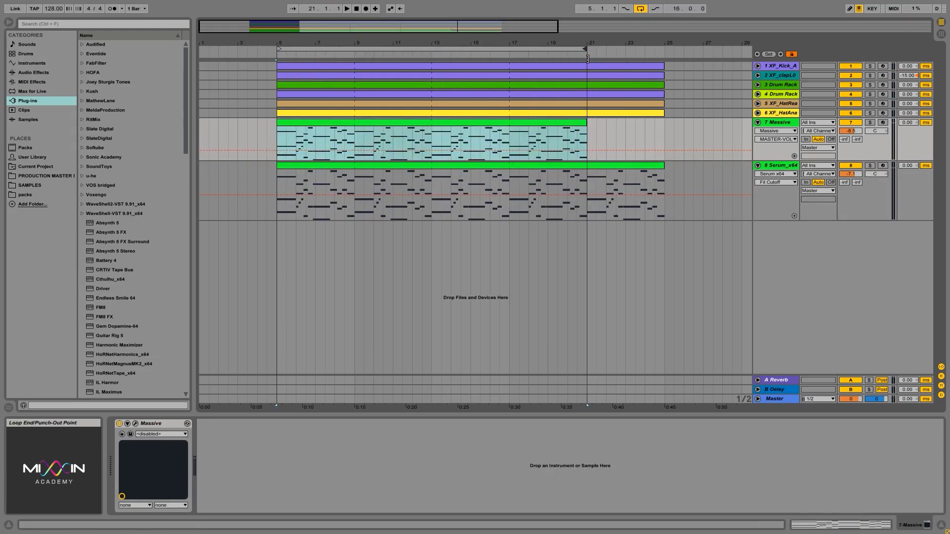
Trim the start of the XF_Kick_A clip to bar 21 and play the arrangement from bar 5
{"action": "left_click_drag", "start_coordinate": [277, 64], "coordinate": [587, 63]}
{"action": "left_click", "coordinate": [275, 64]}
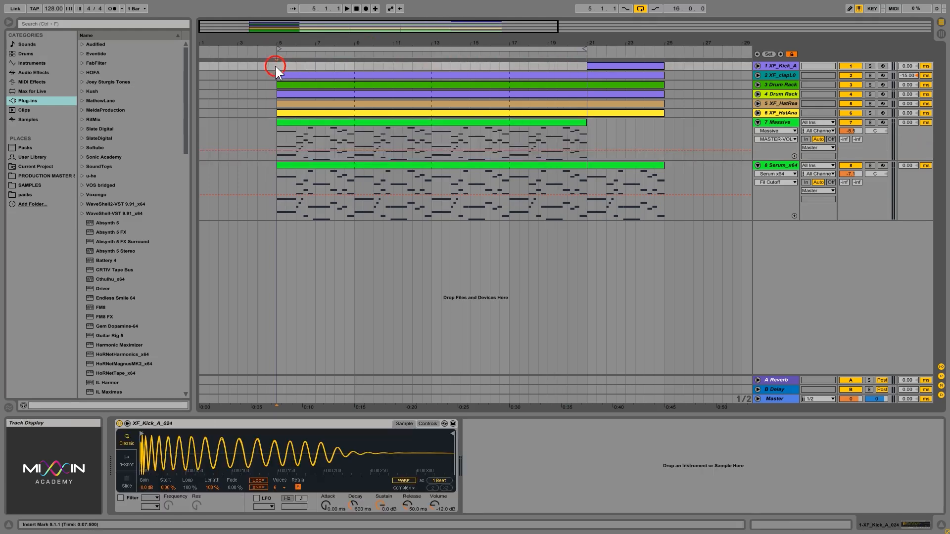
{"action": "key", "text": "space"}
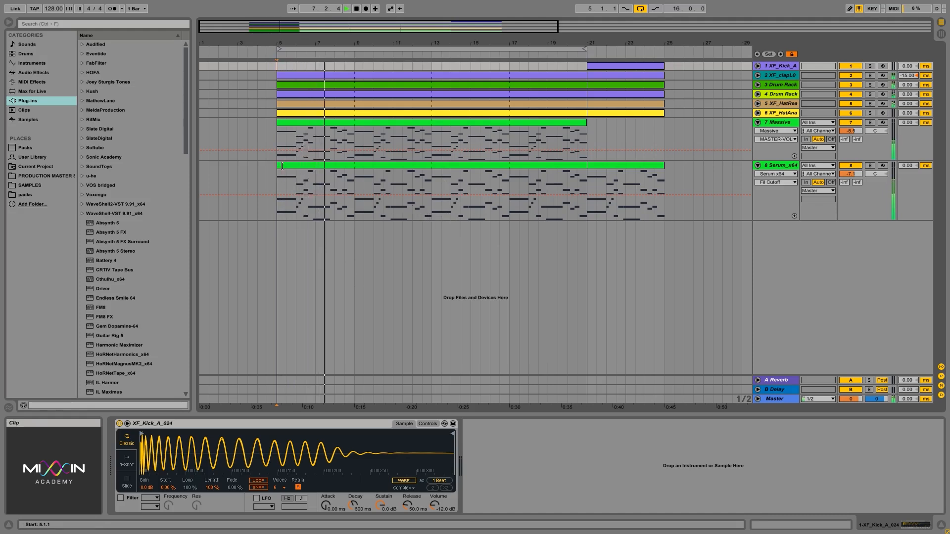
{"action": "left_click", "coordinate": [477, 168]}
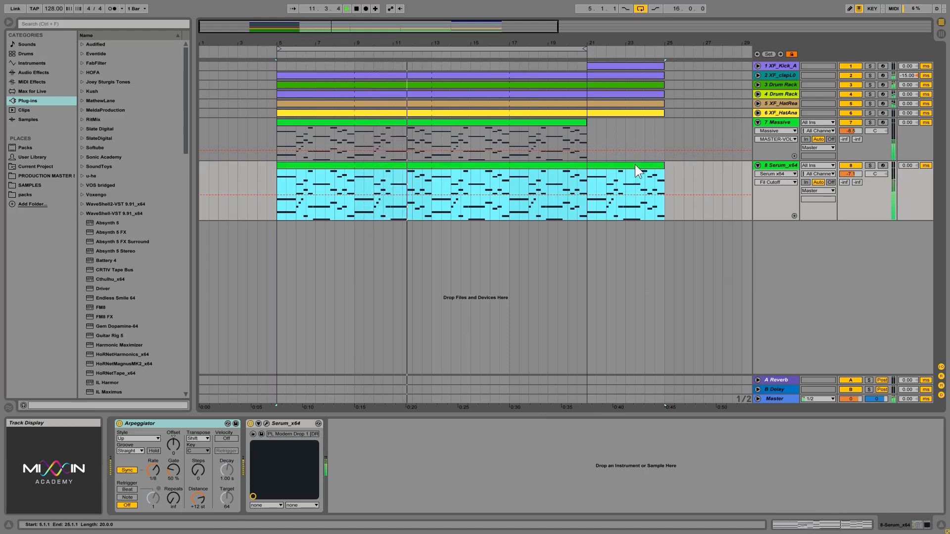
Trim the start of the XF_clap clip to bar 13 and return the insert marker to bar 5
{"action": "left_click_drag", "start_coordinate": [281, 74], "coordinate": [432, 59]}
{"action": "key", "text": "space"}
{"action": "left_click", "coordinate": [275, 75]}
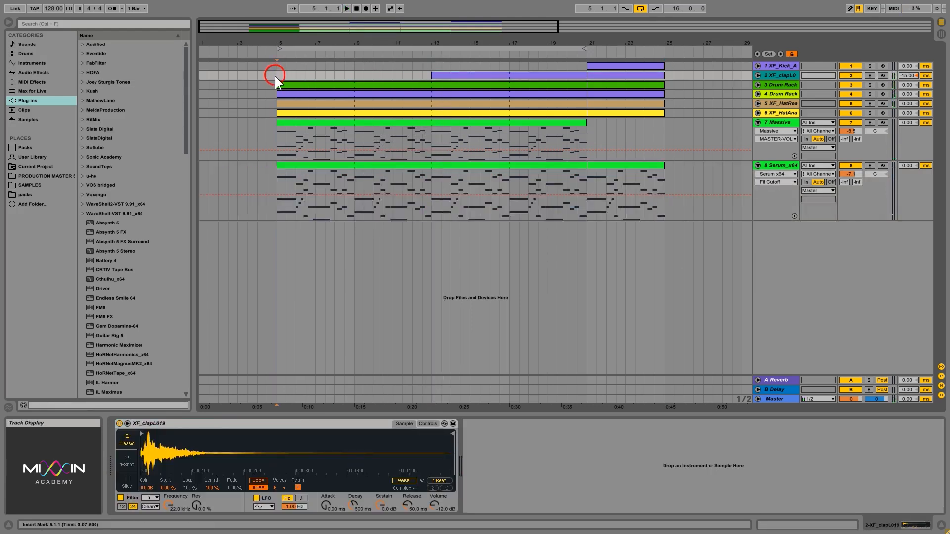
Play the arrangement from bar 5 and fold the XF_HatAna, Massive and Serum_x64 tracks
{"action": "left_click", "coordinate": [368, 113]}
{"action": "key", "text": "space"}
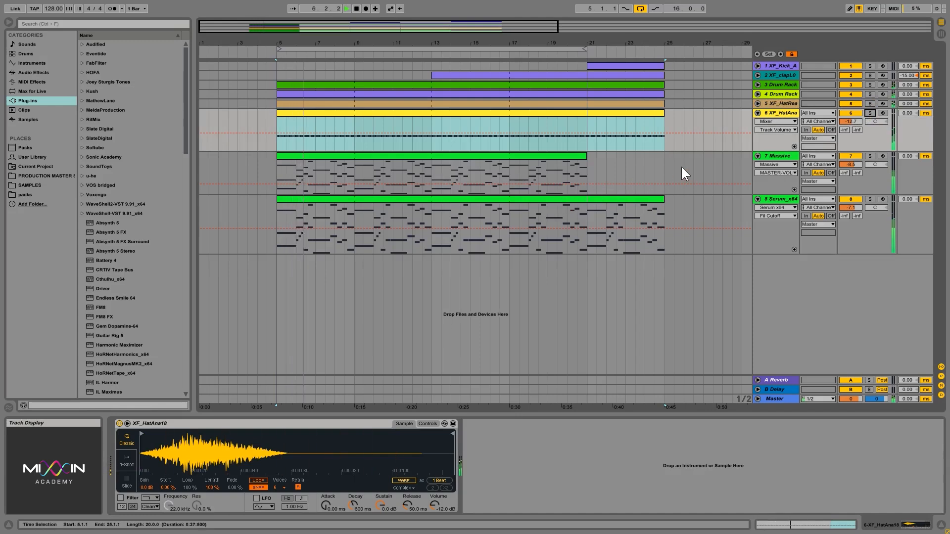
{"action": "left_click", "coordinate": [758, 113]}
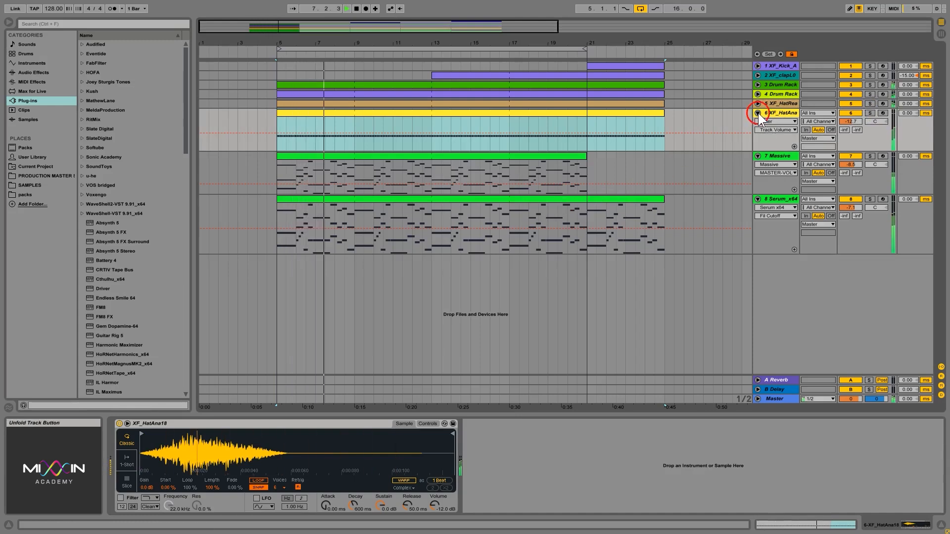
{"action": "left_click", "coordinate": [765, 113]}
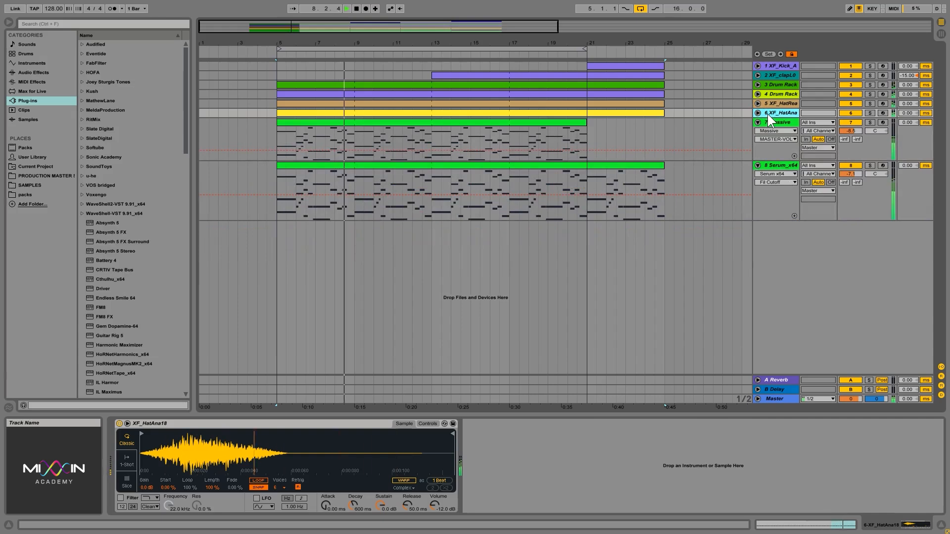
{"action": "left_click", "coordinate": [768, 123]}
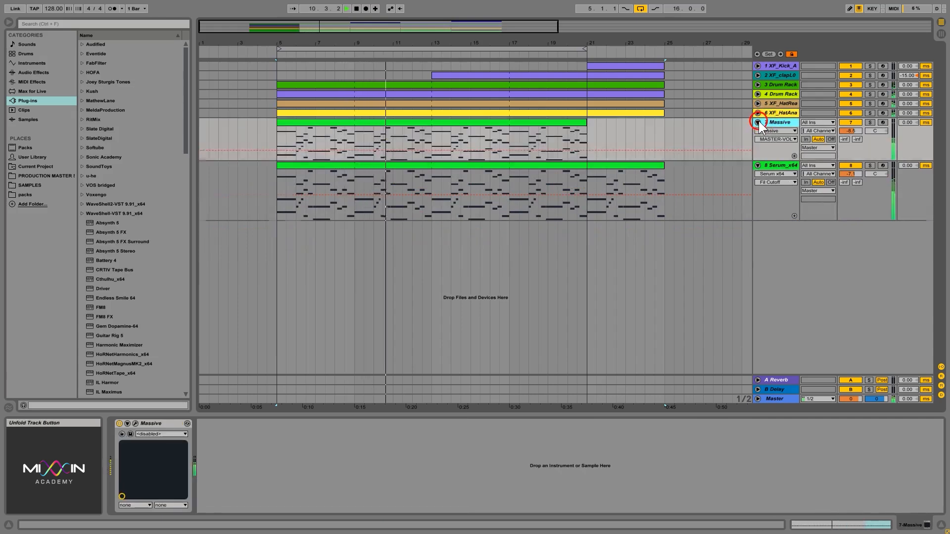
{"action": "left_click", "coordinate": [757, 123]}
{"action": "left_click", "coordinate": [758, 129]}
{"action": "left_click", "coordinate": [768, 129]}
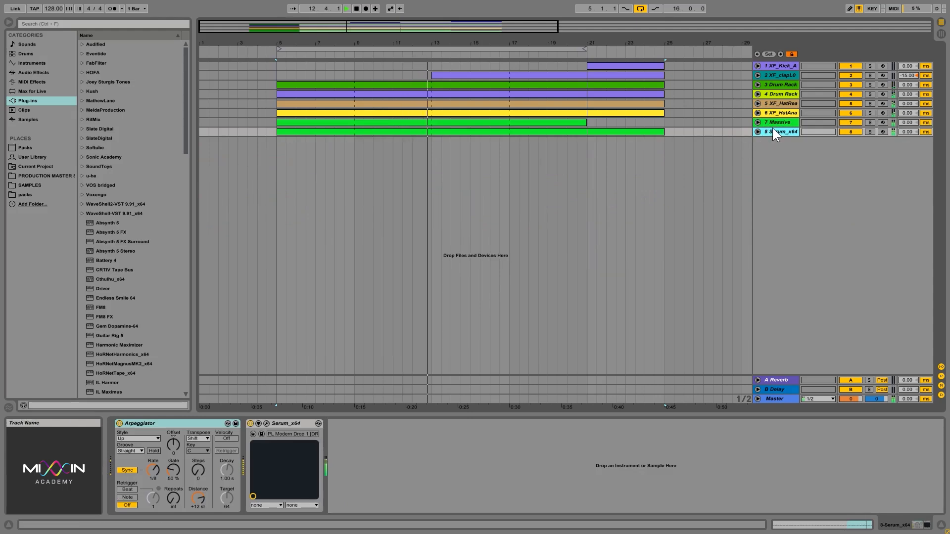
Unfold the XF_clap and Serum_x64 tracks and lower the Serum_x64 track volume to -8.9 dB
{"action": "left_click", "coordinate": [551, 48]}
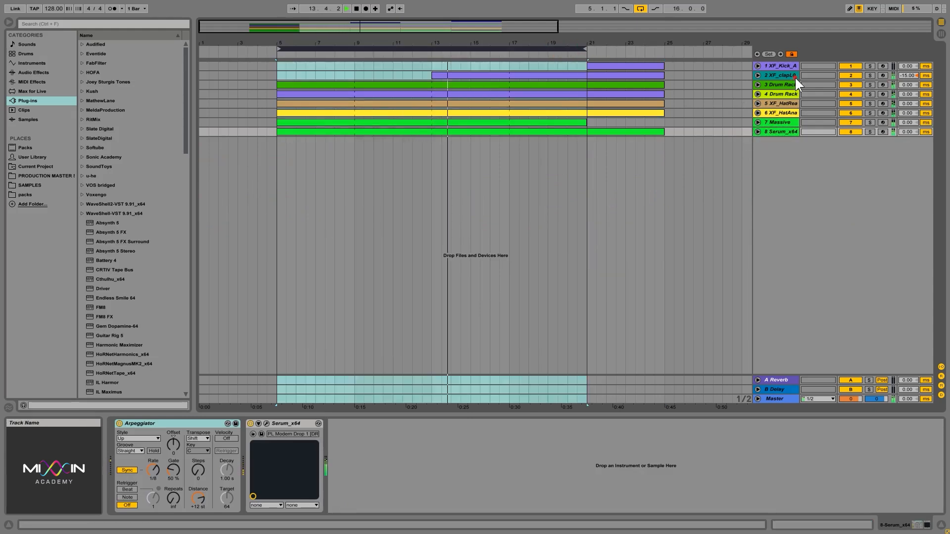
{"action": "left_click", "coordinate": [758, 75]}
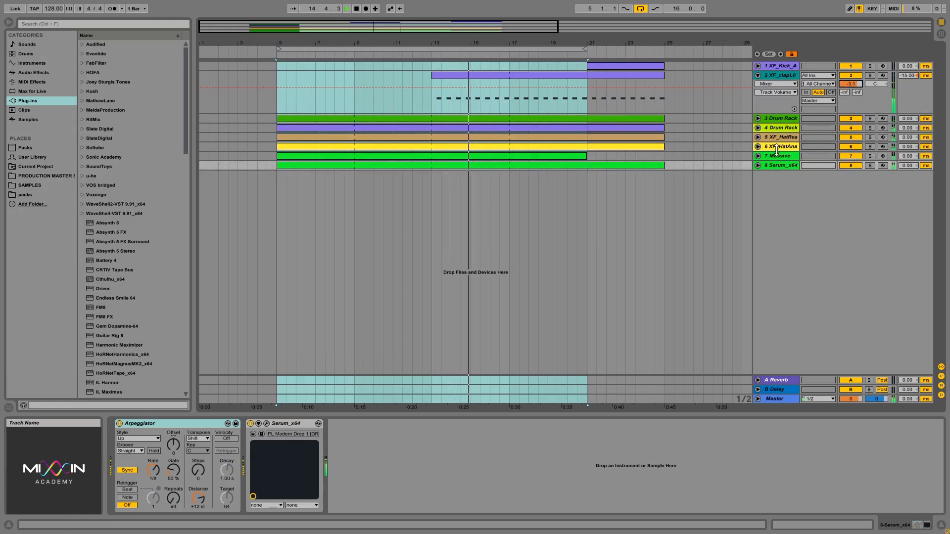
{"action": "left_click", "coordinate": [757, 165]}
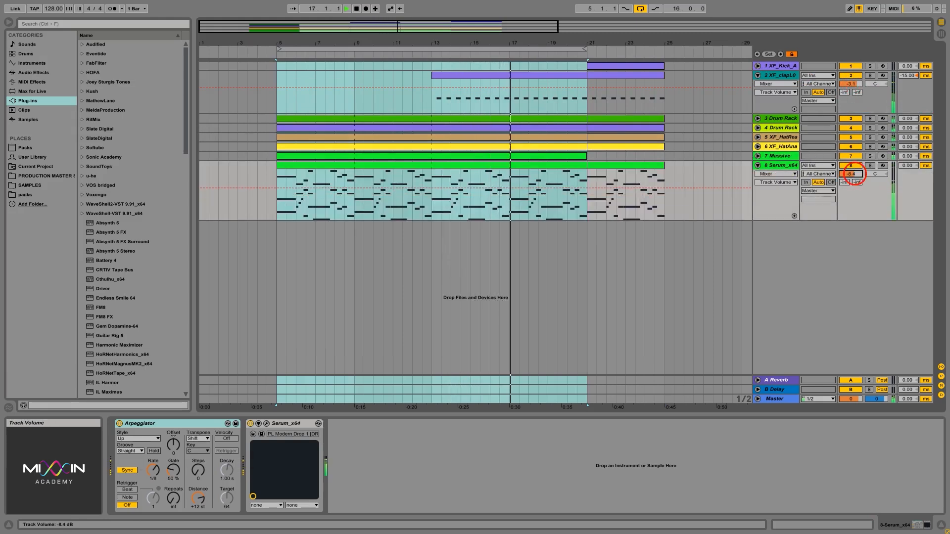
{"action": "left_click_drag", "start_coordinate": [858, 174], "coordinate": [857, 180]}
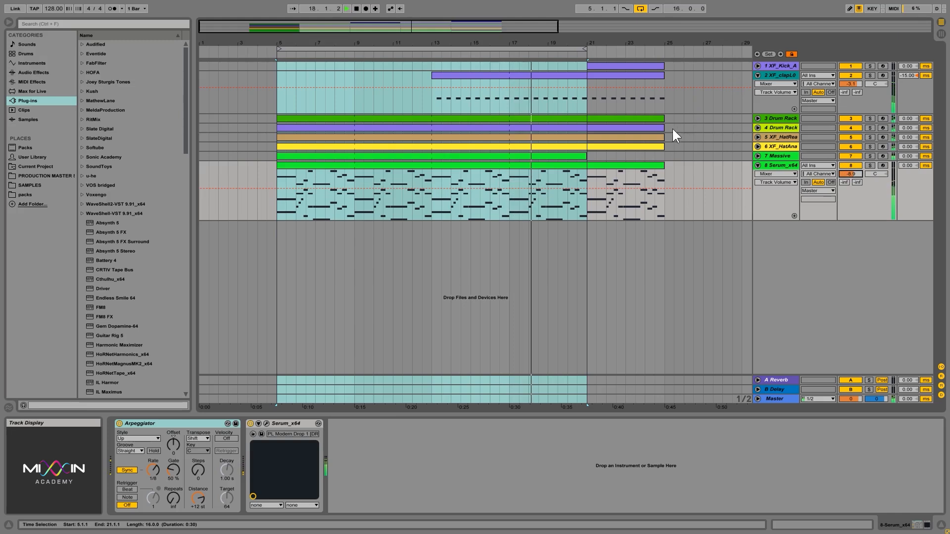
Turn off looping and cut out the one-bar section from bar 20 to bar 21 on tracks 1 through 7, sparing Serum_x64
{"action": "left_click", "coordinate": [639, 9]}
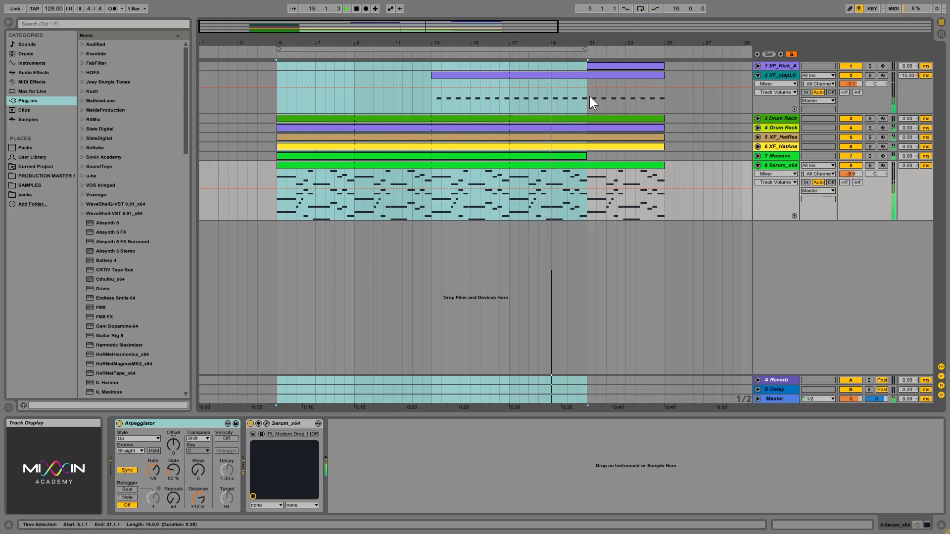
{"action": "left_click_drag", "start_coordinate": [589, 43], "coordinate": [588, 45]}
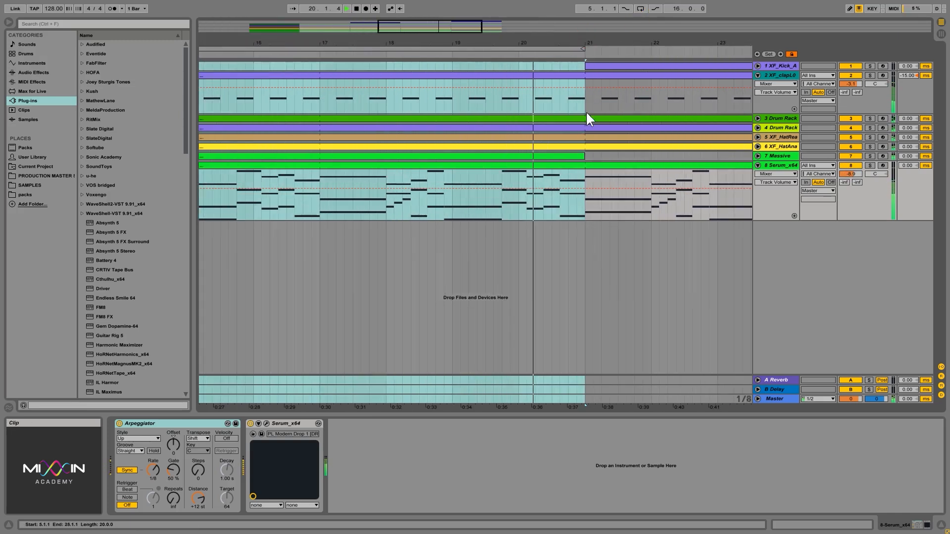
{"action": "left_click_drag", "start_coordinate": [583, 64], "coordinate": [521, 160]}
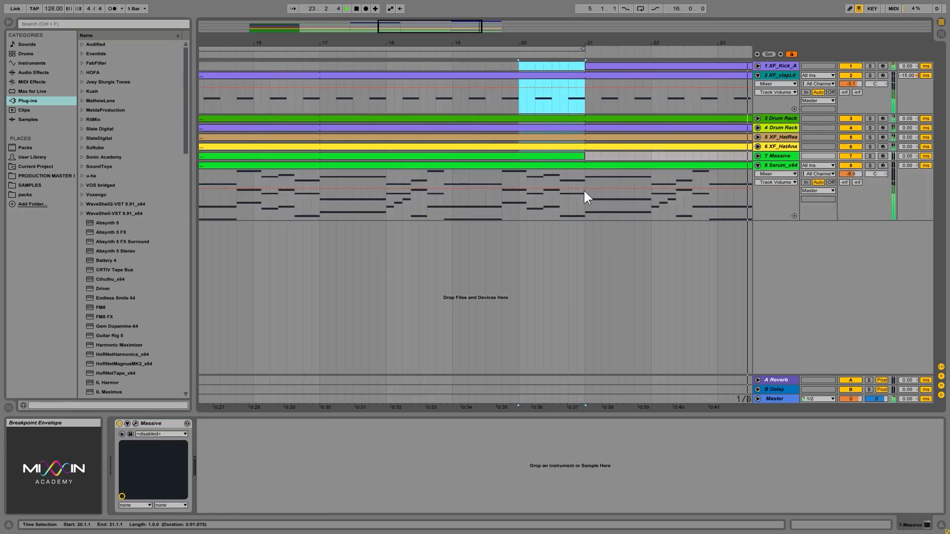
{"action": "key", "text": "ctrl+e"}
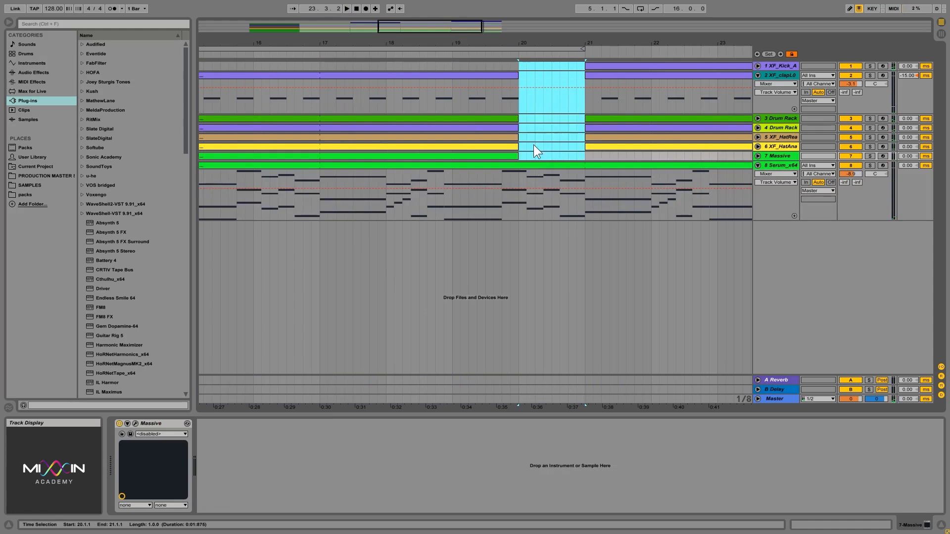
Delete the selected one-bar section between bars 20 and 21 on tracks 1 through 7, leaving Serum_x64 intact
{"action": "key", "text": "Delete"}
{"action": "left_click", "coordinate": [452, 99]}
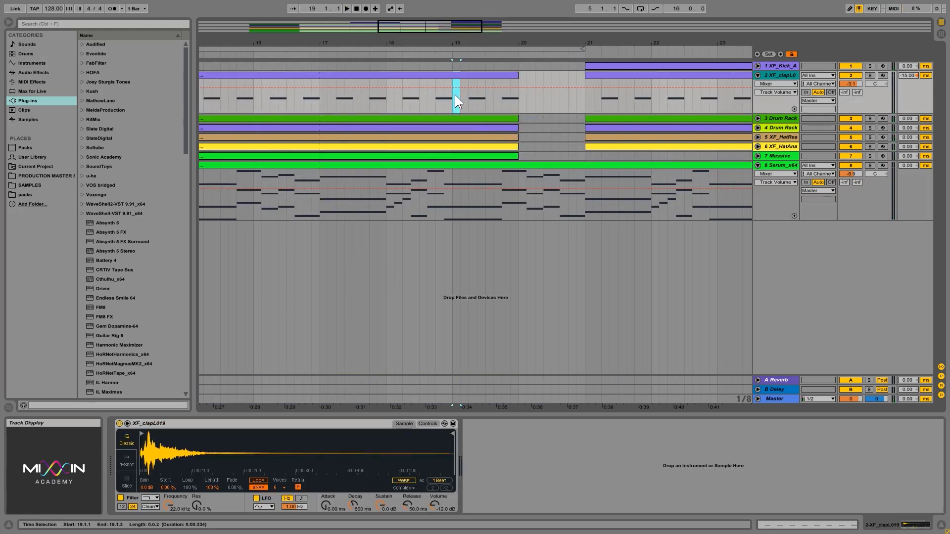
{"action": "left_click_drag", "start_coordinate": [539, 39], "coordinate": [389, 40]}
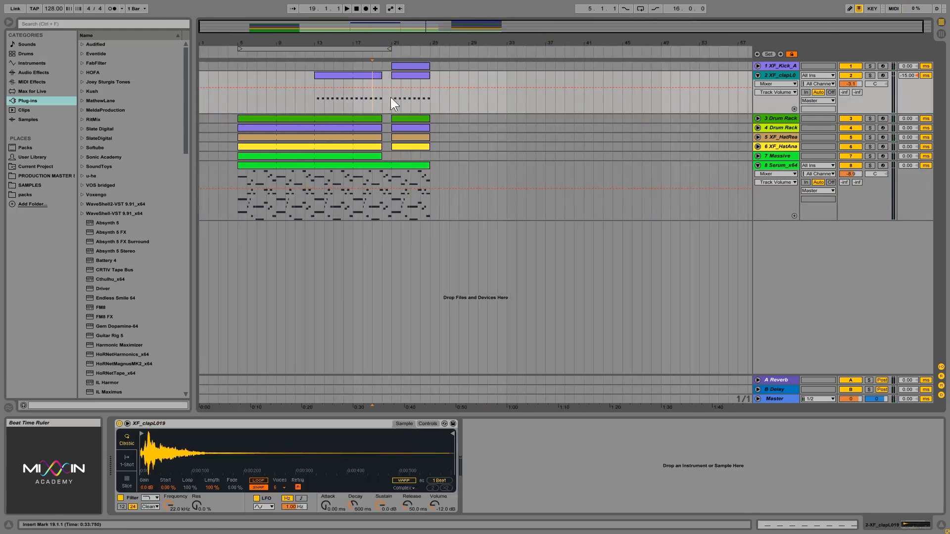
Find the Spire-1.1 plug-in in the browser and load it on a new MIDI track below Serum_x64
{"action": "left_click", "coordinate": [791, 167]}
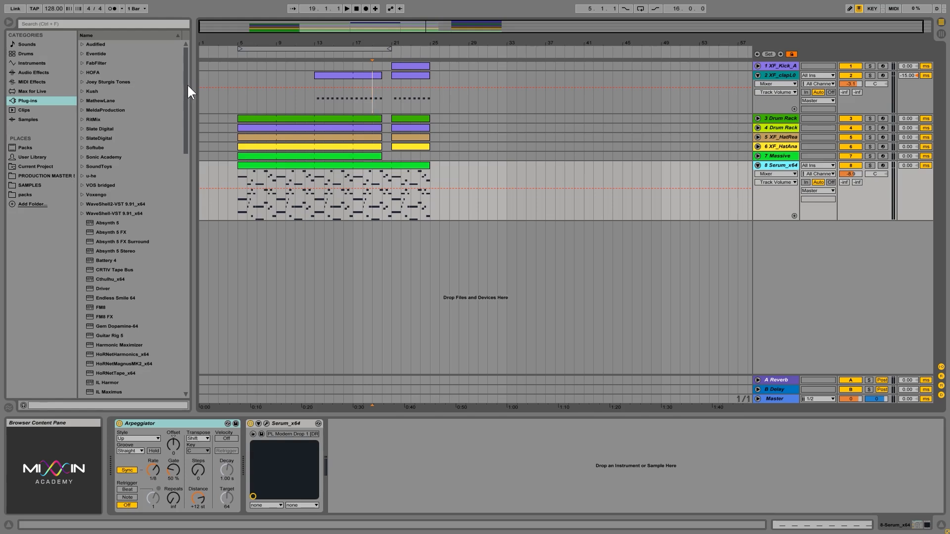
{"action": "left_click_drag", "start_coordinate": [187, 84], "coordinate": [201, 358]}
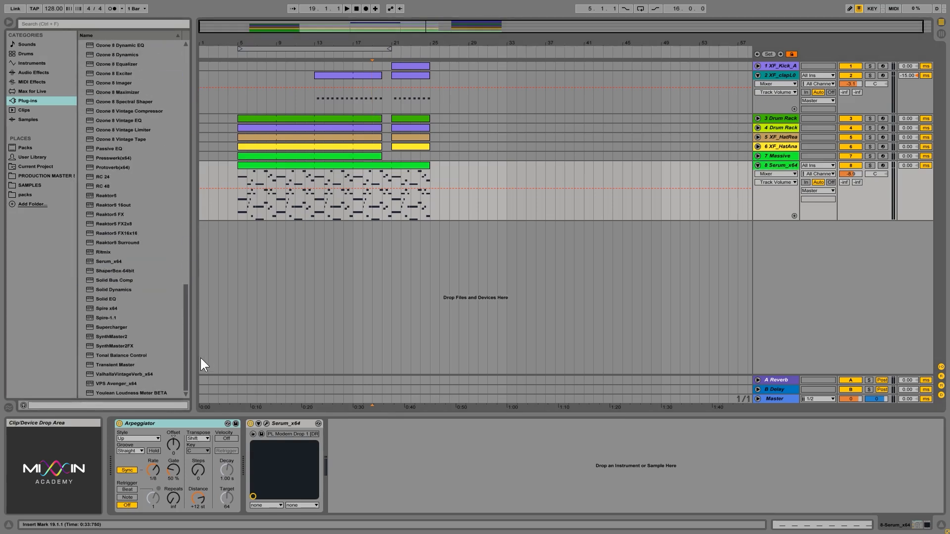
{"action": "left_click", "coordinate": [116, 318]}
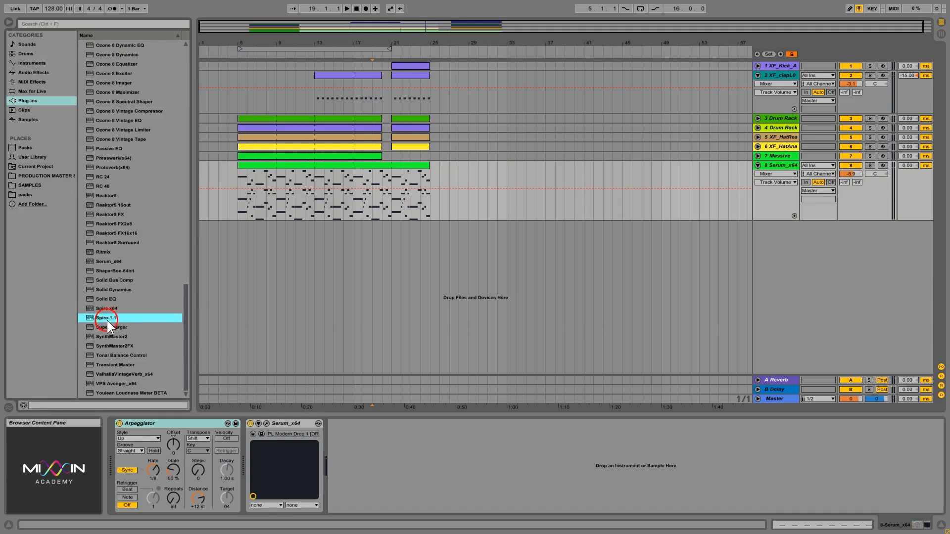
{"action": "left_click_drag", "start_coordinate": [106, 319], "coordinate": [347, 291]}
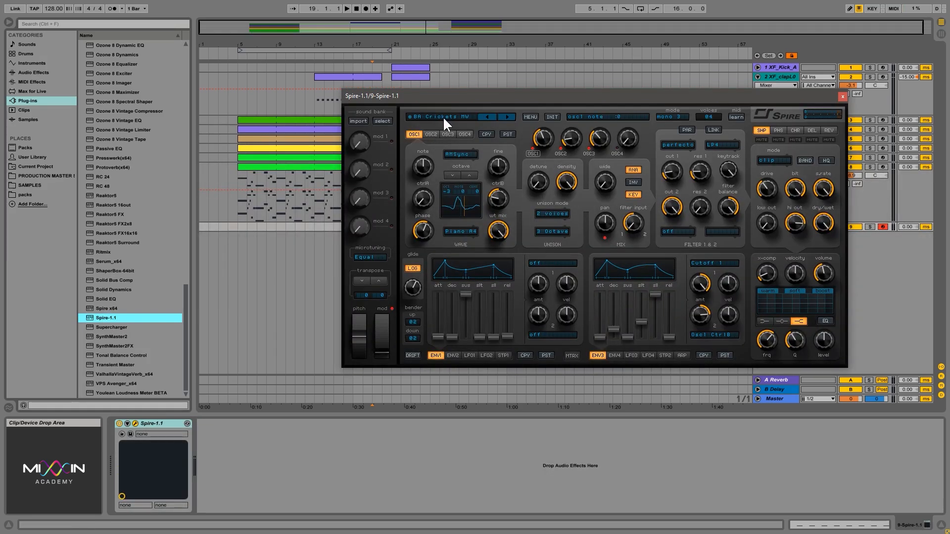
Initialize the Spire-1.1 patch and set its voice mode to mono 2 Legato Retrig
{"action": "left_click", "coordinate": [552, 117]}
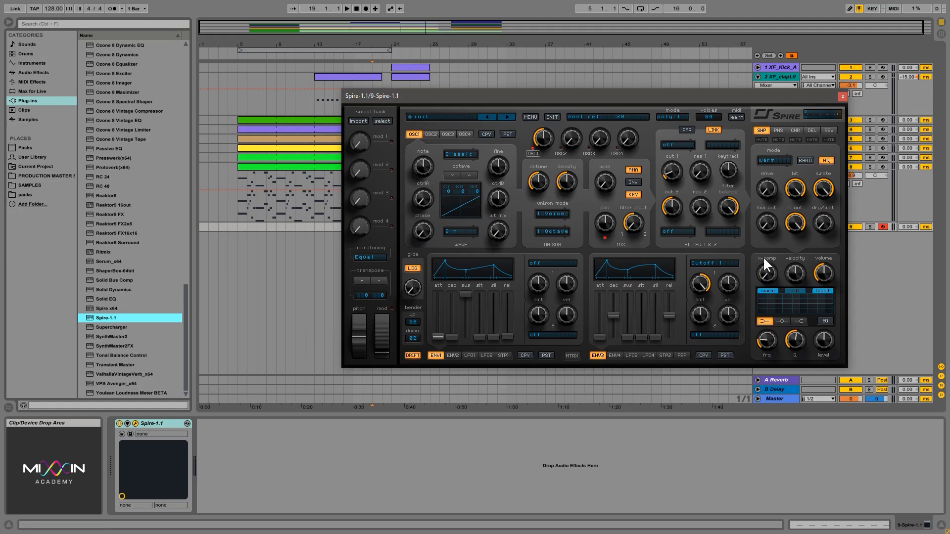
{"action": "left_click_drag", "start_coordinate": [729, 96], "coordinate": [664, 171]}
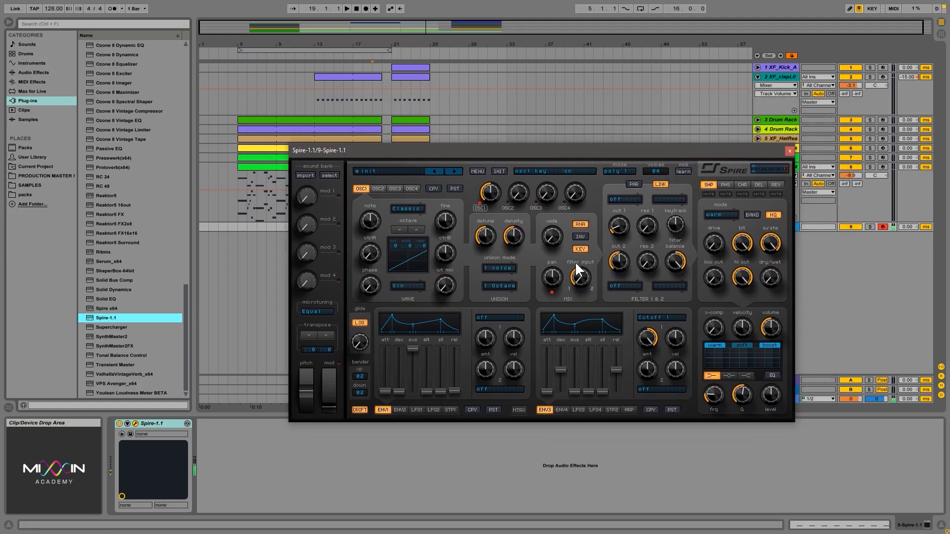
{"action": "left_click", "coordinate": [618, 170]}
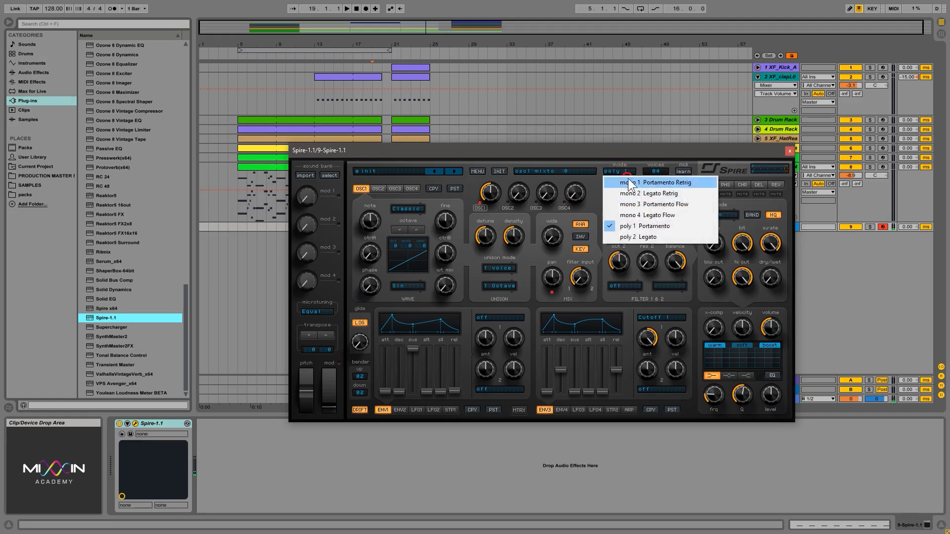
{"action": "left_click", "coordinate": [679, 194]}
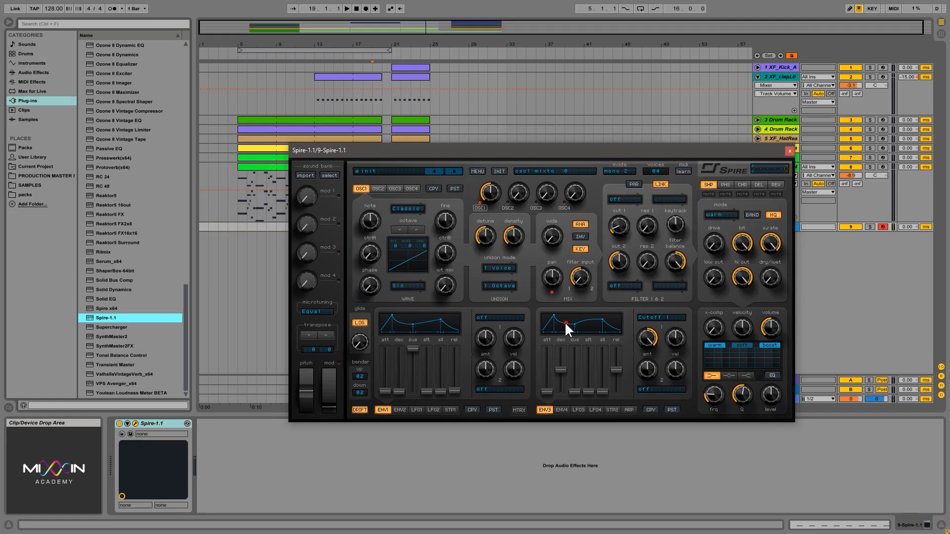
{"action": "left_click_drag", "start_coordinate": [575, 148], "coordinate": [530, 192]}
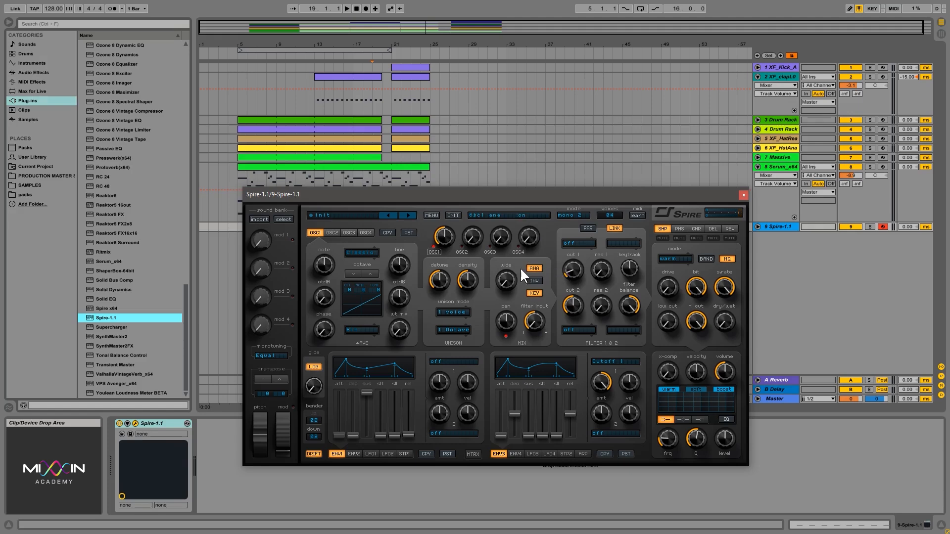
Lower the computer MIDI keyboard to the C0 to D1 octave for the bass and close the Spire window
{"action": "key", "text": "z"}
{"action": "key", "text": "z"}
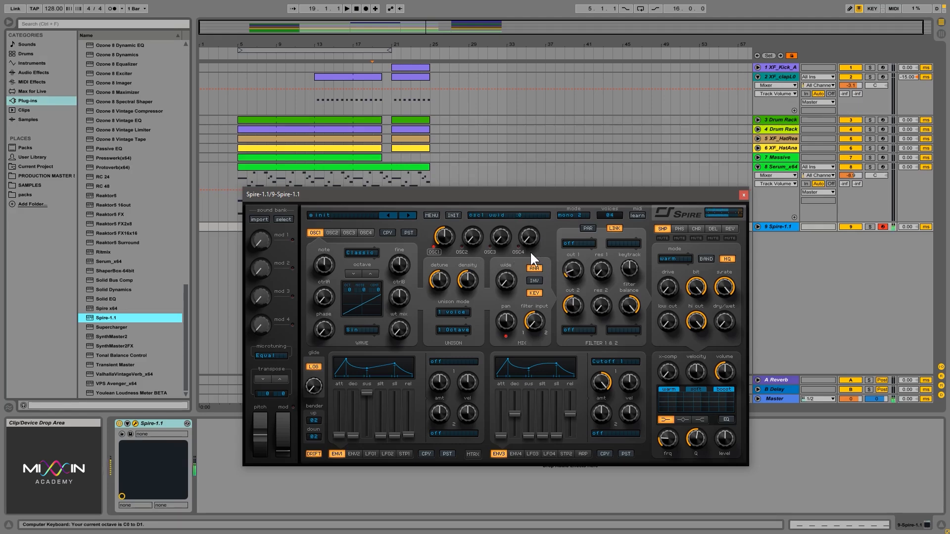
{"action": "left_click", "coordinate": [743, 195]}
Create a two-bar MIDI clip at bar 21 on the Spire-1.1 track, extend it to bar 25 and open its notes
{"action": "left_click_drag", "start_coordinate": [392, 226], "coordinate": [411, 230]}
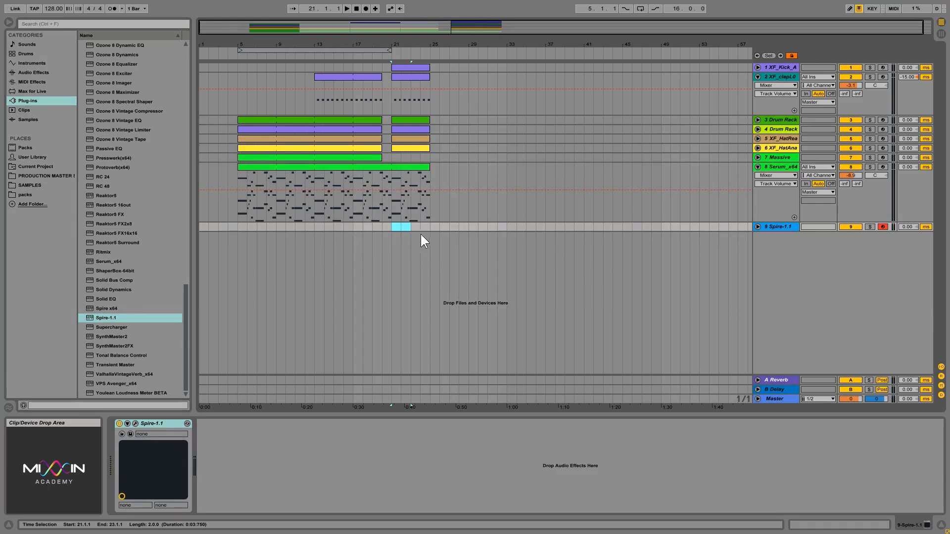
{"action": "key", "text": "ctrl+shift+m"}
{"action": "left_click_drag", "start_coordinate": [410, 228], "coordinate": [429, 230]}
{"action": "double_click", "coordinate": [418, 226]}
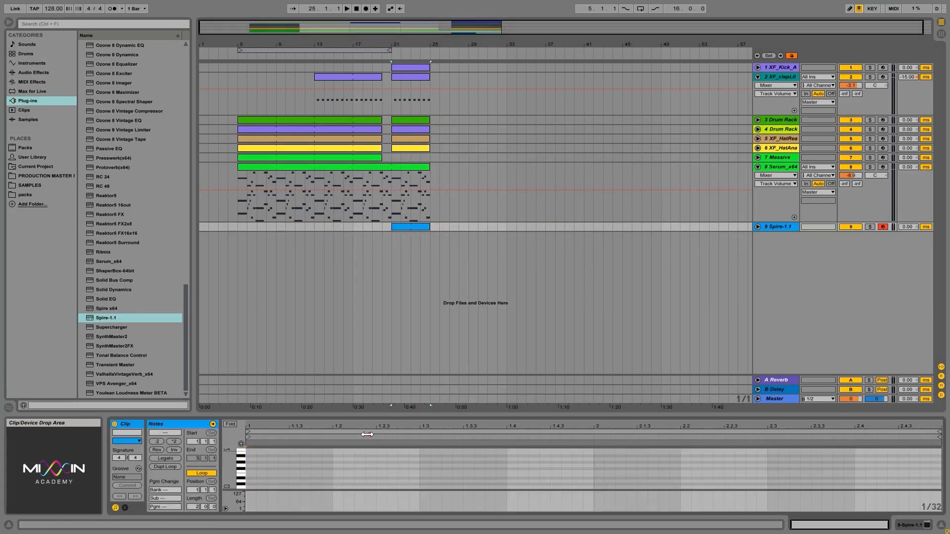
Enable note preview and draw two short A0 bass notes in the first beat, the second at 1.1.4
{"action": "left_click", "coordinate": [251, 465]}
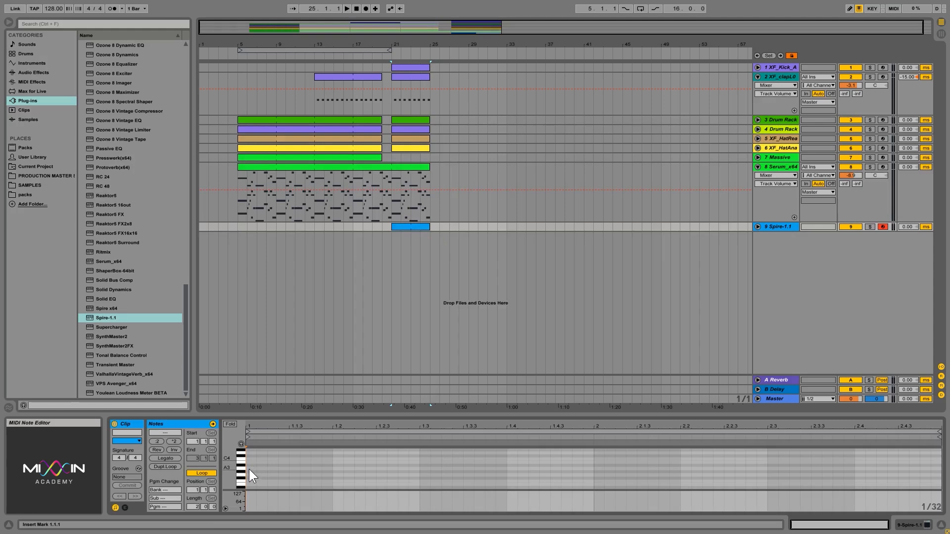
{"action": "scroll", "coordinate": [261, 464], "scroll_direction": "down", "scroll_amount": 3}
{"action": "left_click", "coordinate": [241, 443]}
{"action": "scroll", "coordinate": [277, 462], "scroll_direction": "down", "scroll_amount": 4}
{"action": "left_click", "coordinate": [250, 466]}
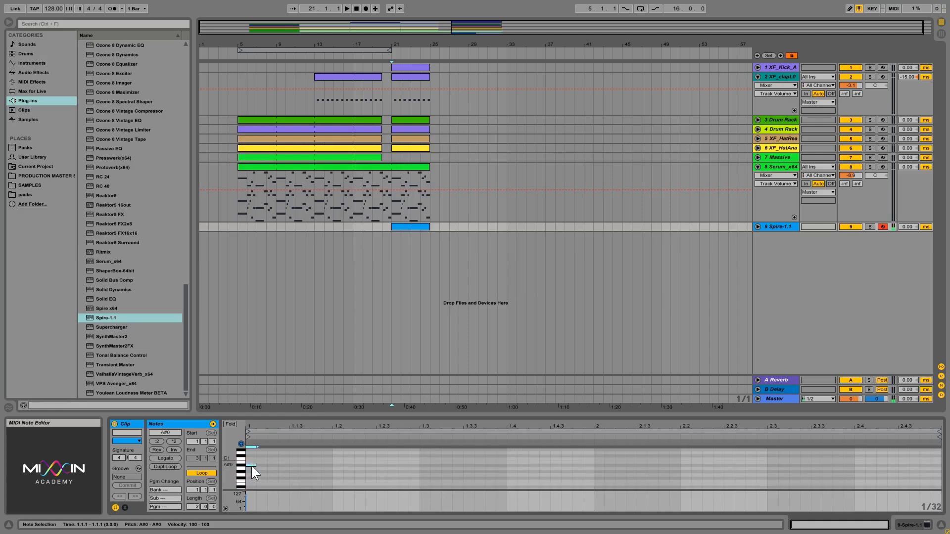
{"action": "left_click_drag", "start_coordinate": [252, 467], "coordinate": [331, 468]}
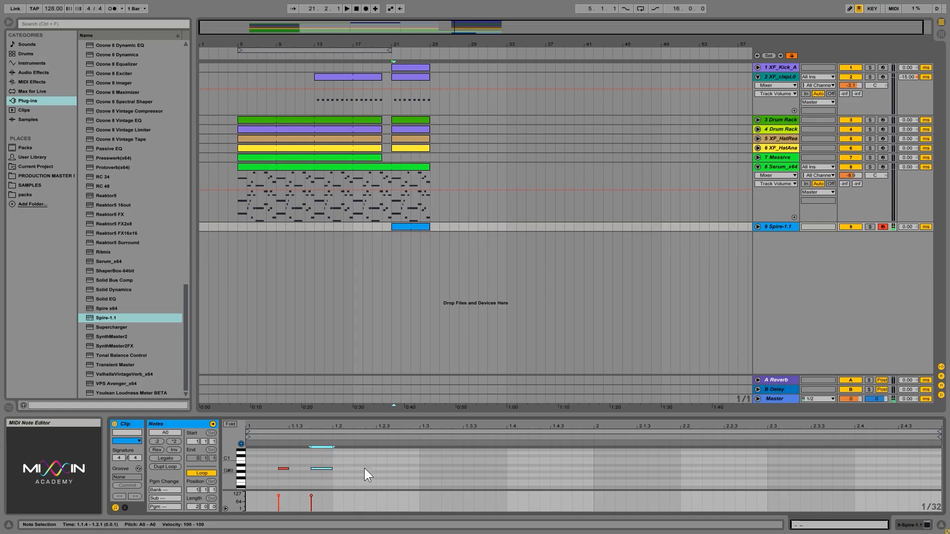
Play back the bass notes and shift the first A0 note earlier to 1.1.2
{"action": "key", "text": "space"}
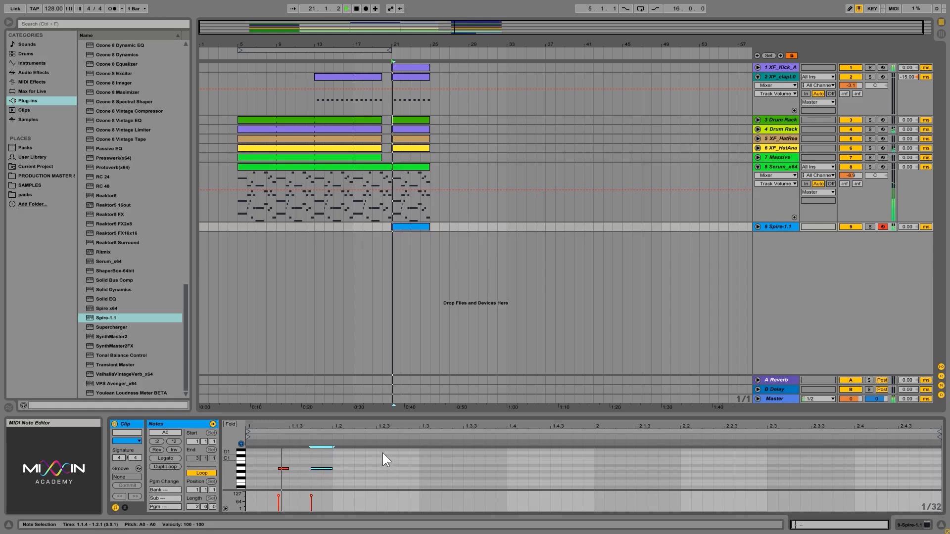
{"action": "left_click", "coordinate": [275, 467]}
{"action": "key", "text": "space"}
{"action": "left_click", "coordinate": [284, 469]}
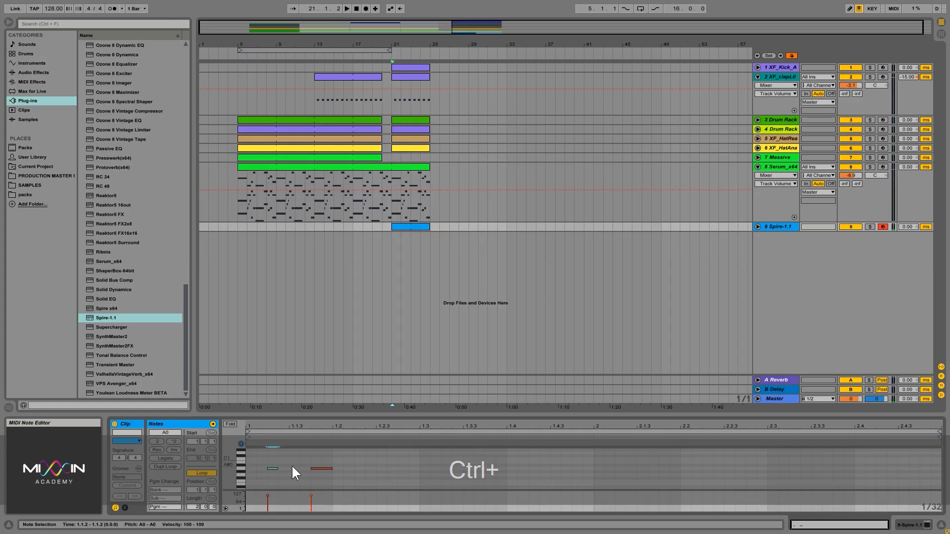
Set the MIDI note editor grid to 1/16
{"action": "right_click", "coordinate": [927, 507]}
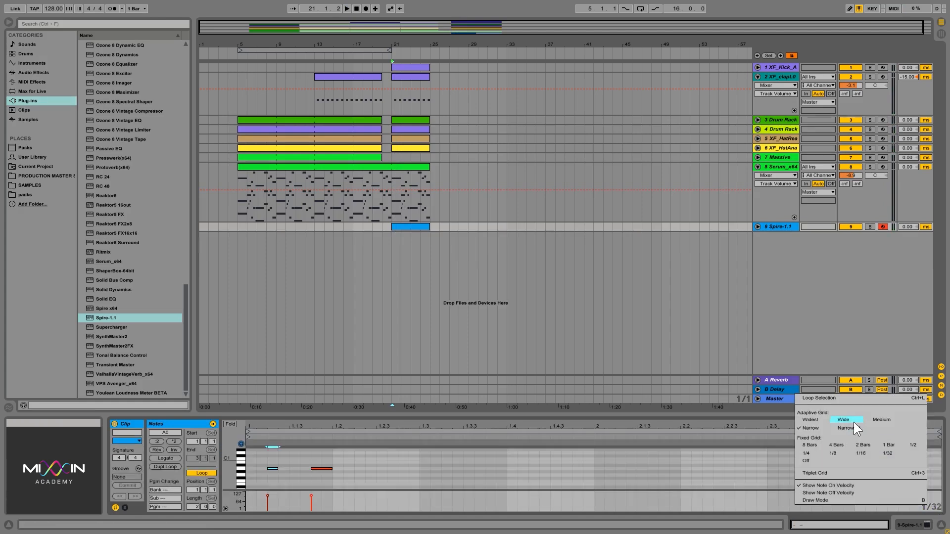
{"action": "left_click", "coordinate": [881, 420]}
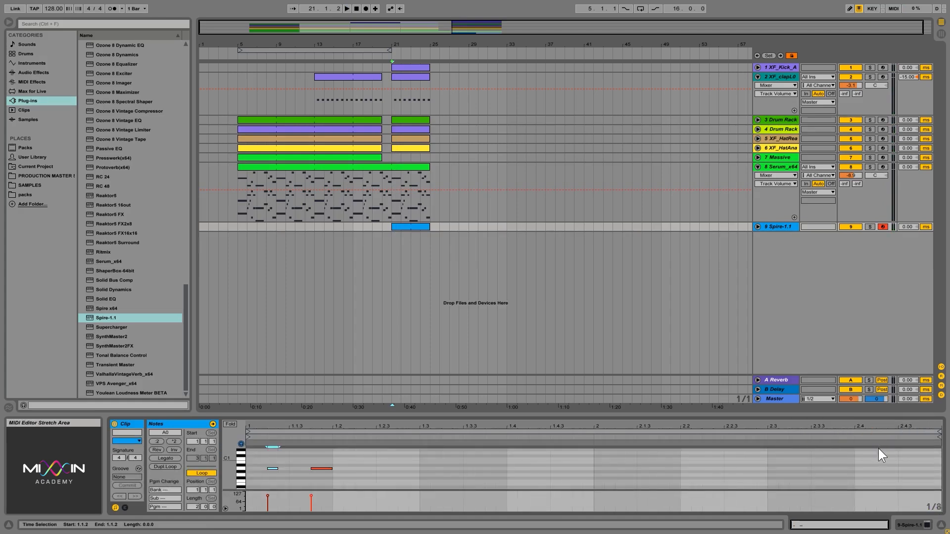
{"action": "right_click", "coordinate": [929, 505]}
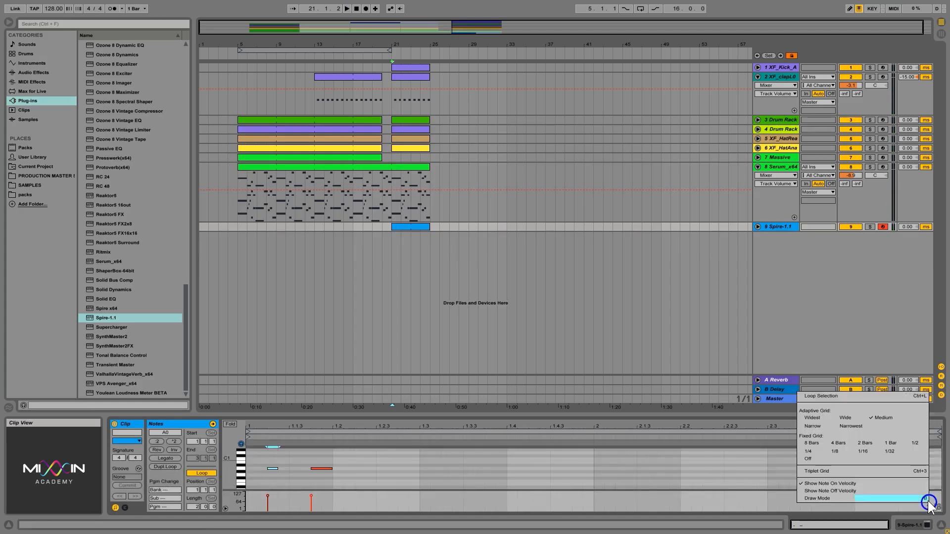
{"action": "left_click", "coordinate": [814, 426]}
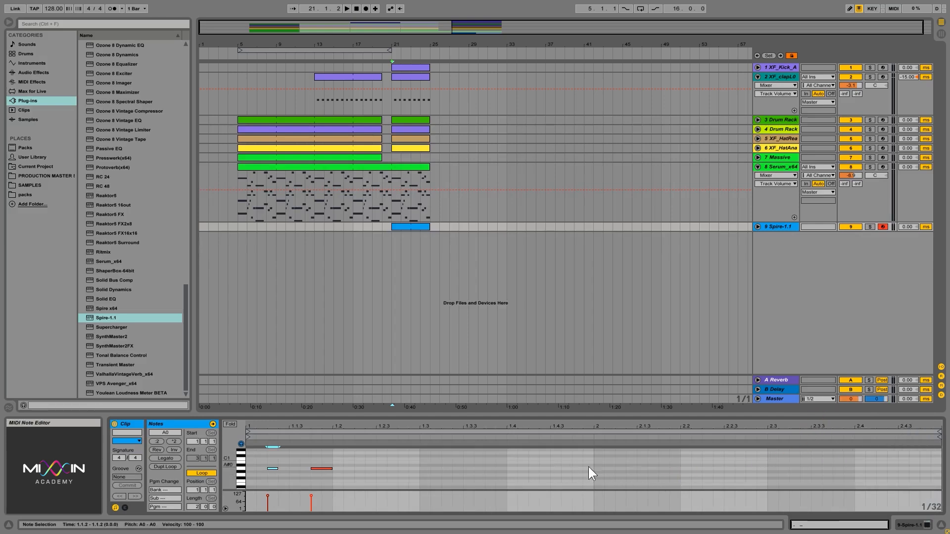
{"action": "key", "text": "ctrl+2"}
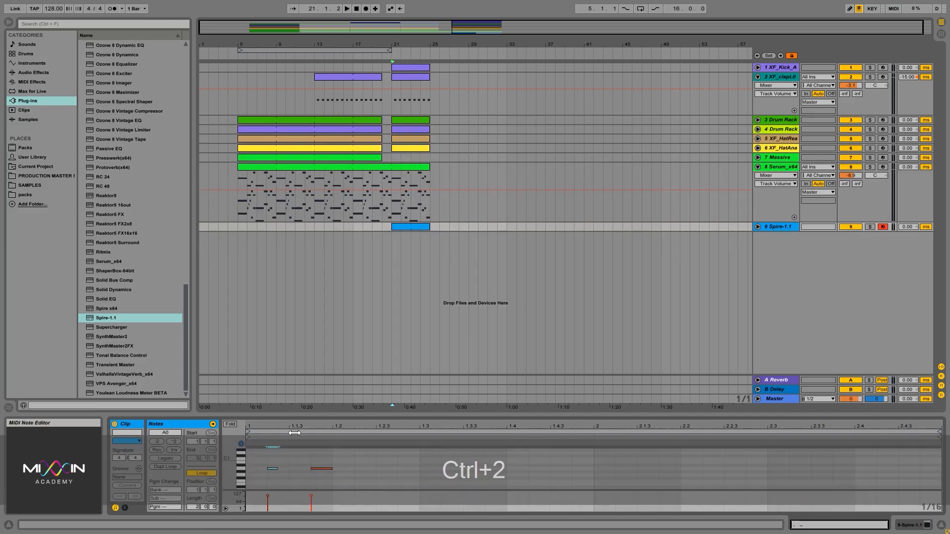
Delete the short A0 note at 1.1.2 in the Spire clip
{"action": "left_click", "coordinate": [272, 468]}
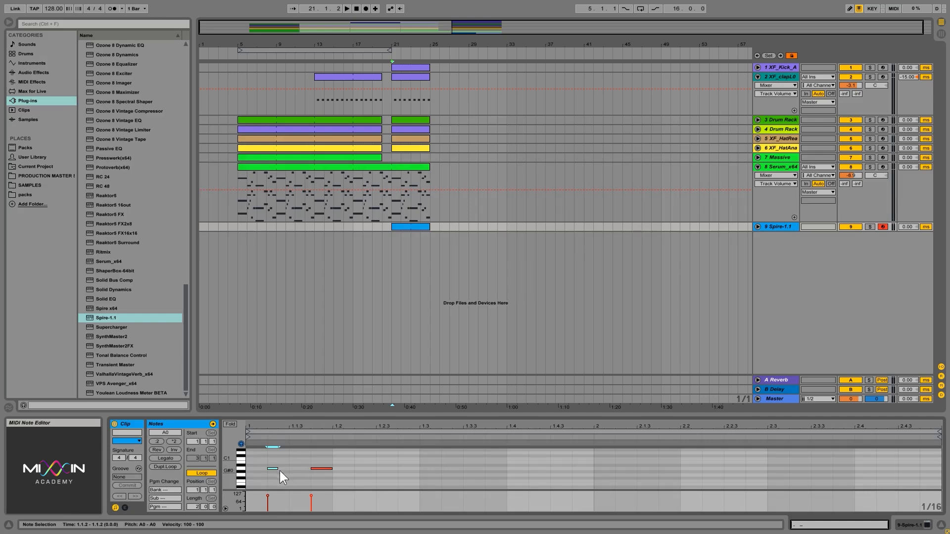
{"action": "mouse_move", "coordinate": [276, 468]}
{"action": "left_mouse_down"}
{"action": "mouse_move", "coordinate": [290, 471]}
{"action": "mouse_move", "coordinate": [265, 457]}
{"action": "left_mouse_up"}
{"action": "key", "text": "Delete"}
Add an eighth-long A0 note at 1.2.3 and duplicate the two-note pattern three times to fill the two-bar clip
{"action": "left_click", "coordinate": [389, 469]}
{"action": "mouse_move", "coordinate": [397, 469]}
{"action": "left_mouse_down"}
{"action": "mouse_move", "coordinate": [416, 470]}
{"action": "mouse_move", "coordinate": [237, 453]}
{"action": "left_mouse_up"}
{"action": "key", "text": "ctrl+d"}
{"action": "key", "text": "ctrl+d"}
{"action": "key", "text": "ctrl+d"}
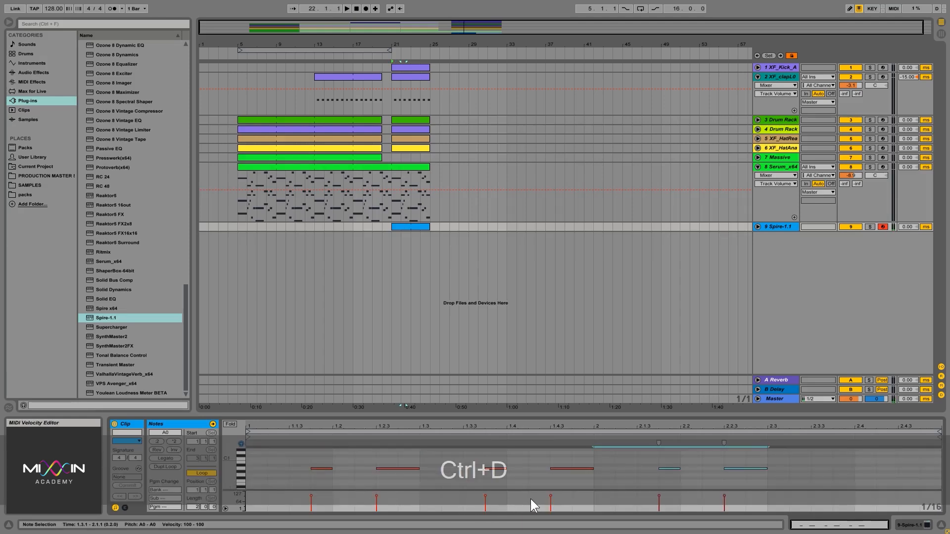
{"action": "key", "text": "space"}
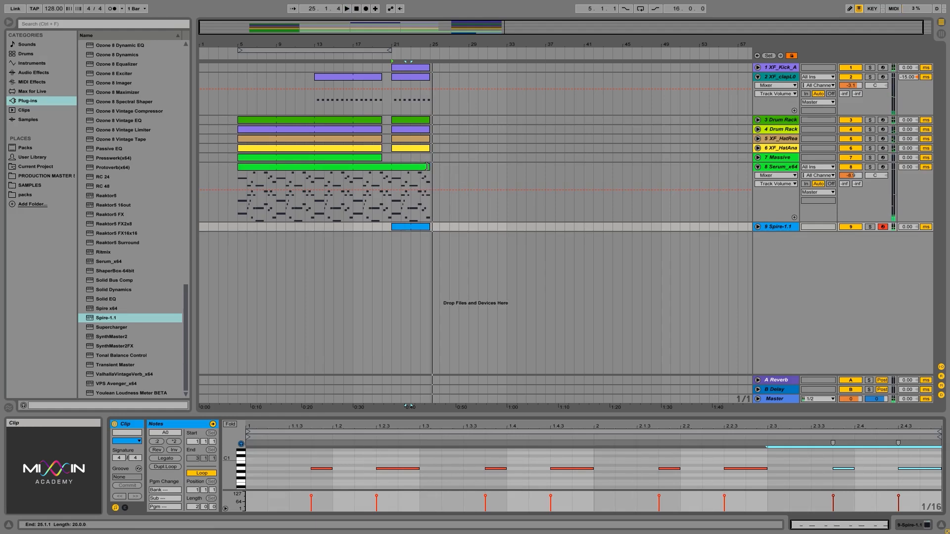
Trim the end of the Serum_x64 clip to bar 20 and extend the Massive clip to bar 21
{"action": "left_click_drag", "start_coordinate": [429, 168], "coordinate": [382, 171]}
{"action": "left_click", "coordinate": [392, 210]}
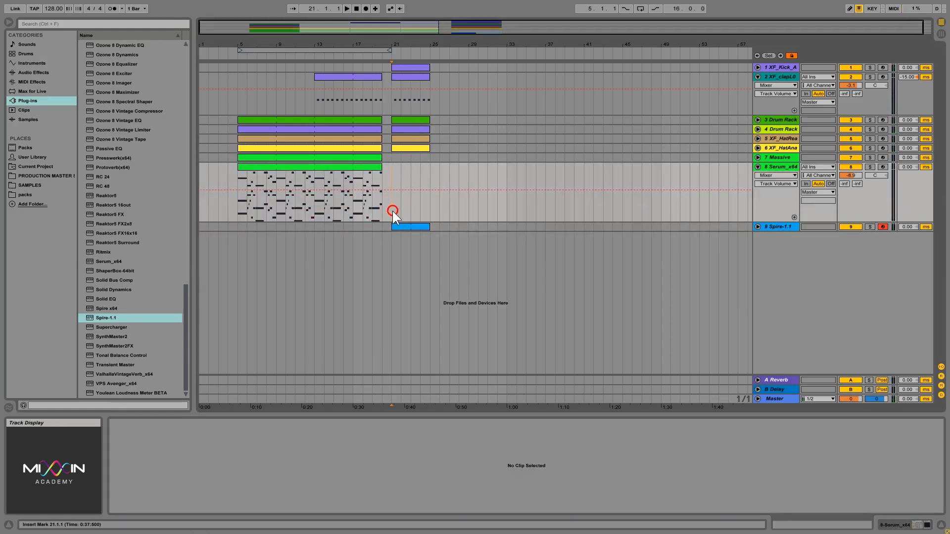
{"action": "key", "text": "space"}
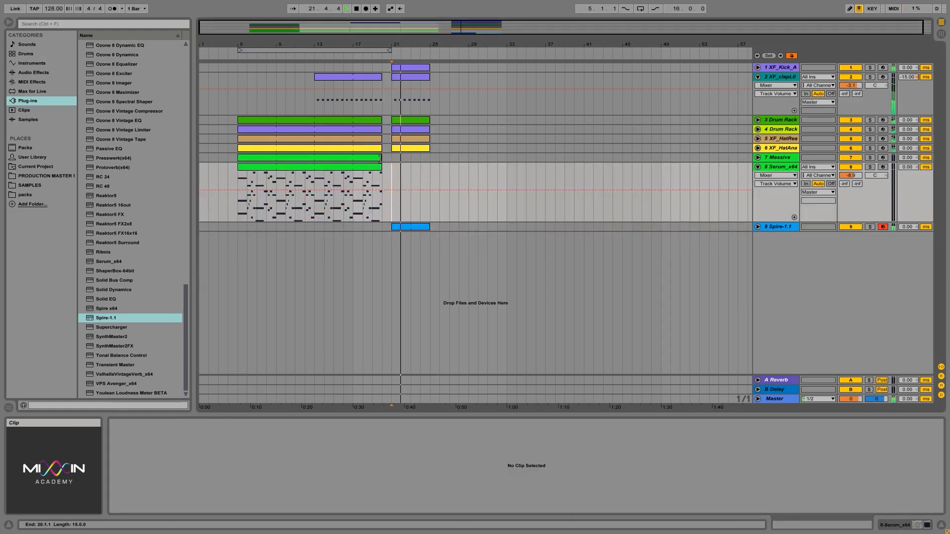
{"action": "left_click_drag", "start_coordinate": [380, 158], "coordinate": [391, 159]}
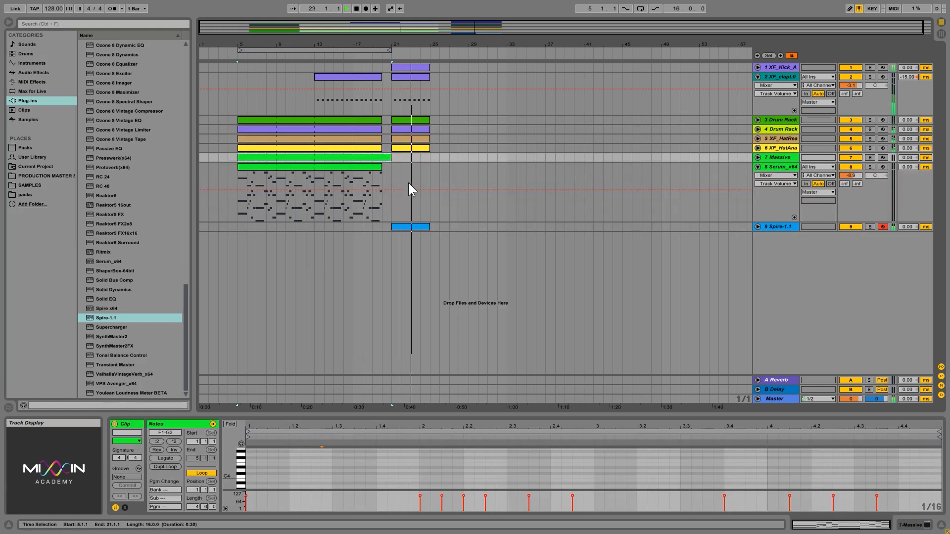
Fold the Serum_x64 and XF_clap tracks, and set the loop brace to the four bars from 21 to 25
{"action": "left_click", "coordinate": [758, 167]}
{"action": "left_click", "coordinate": [758, 77]}
{"action": "key", "text": "space"}
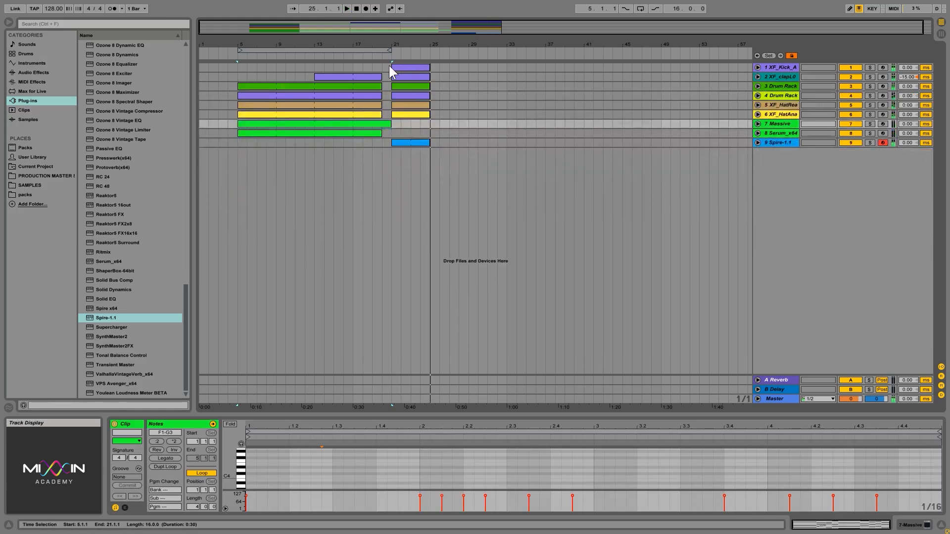
{"action": "mouse_move", "coordinate": [383, 50]}
{"action": "left_mouse_down"}
{"action": "mouse_move", "coordinate": [538, 47]}
{"action": "mouse_move", "coordinate": [427, 57]}
{"action": "left_mouse_up"}
{"action": "left_click", "coordinate": [537, 48]}
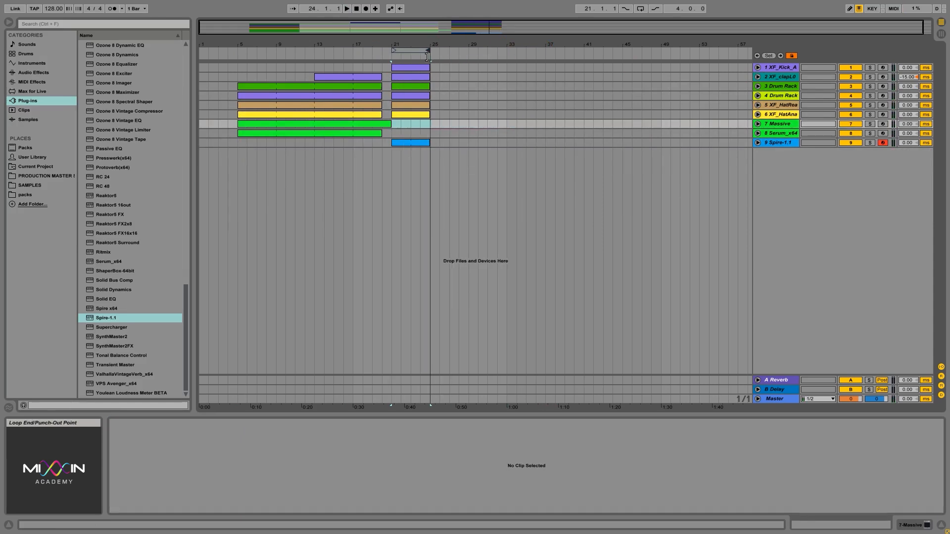
Play the section from bar 21 and open the Spire-1.1 window from its track
{"action": "left_click", "coordinate": [777, 143]}
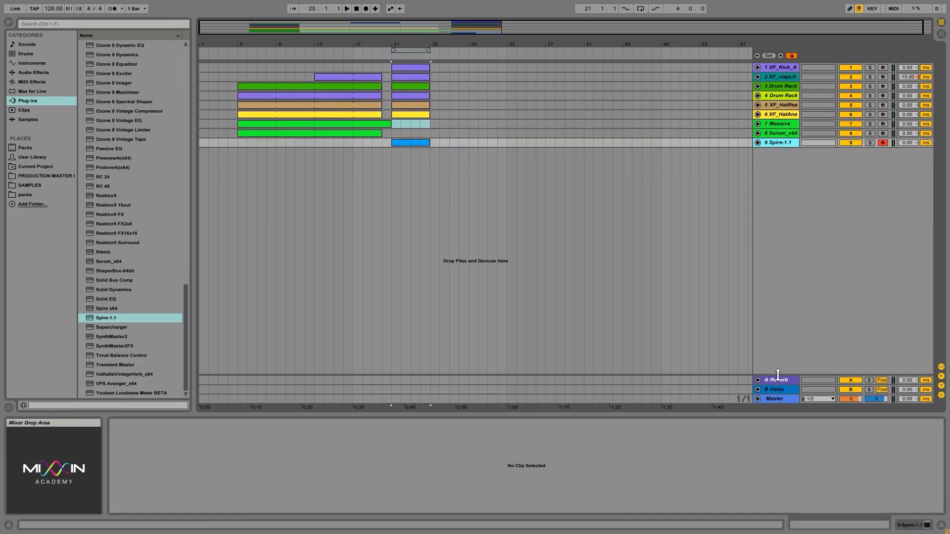
{"action": "key", "text": "space"}
{"action": "left_click", "coordinate": [910, 525]}
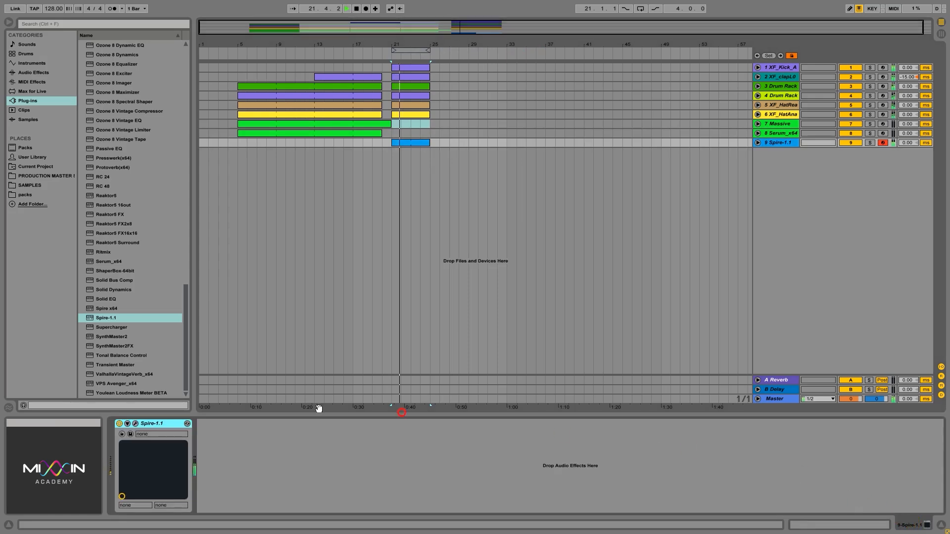
{"action": "left_click", "coordinate": [135, 423]}
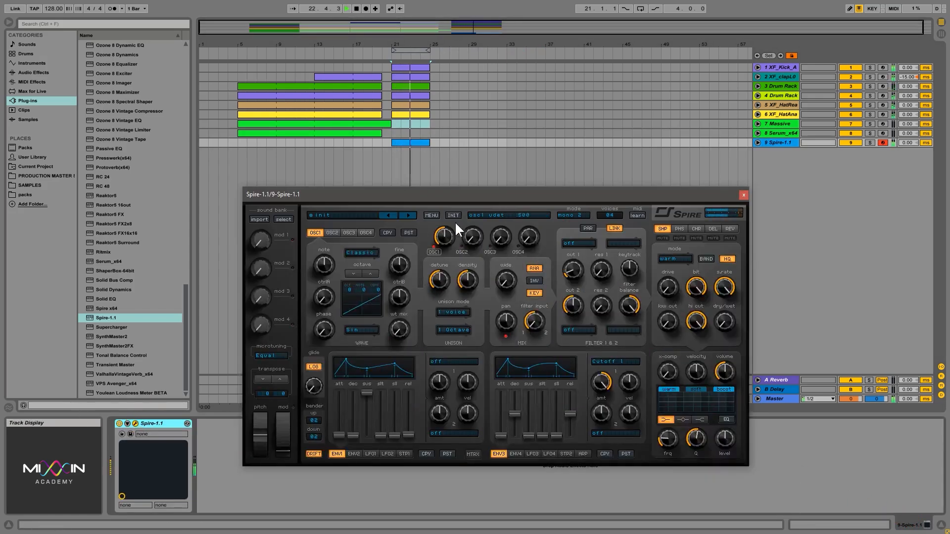
Set the type of Spire's first filter to perfecto
{"action": "left_click", "coordinate": [581, 242]}
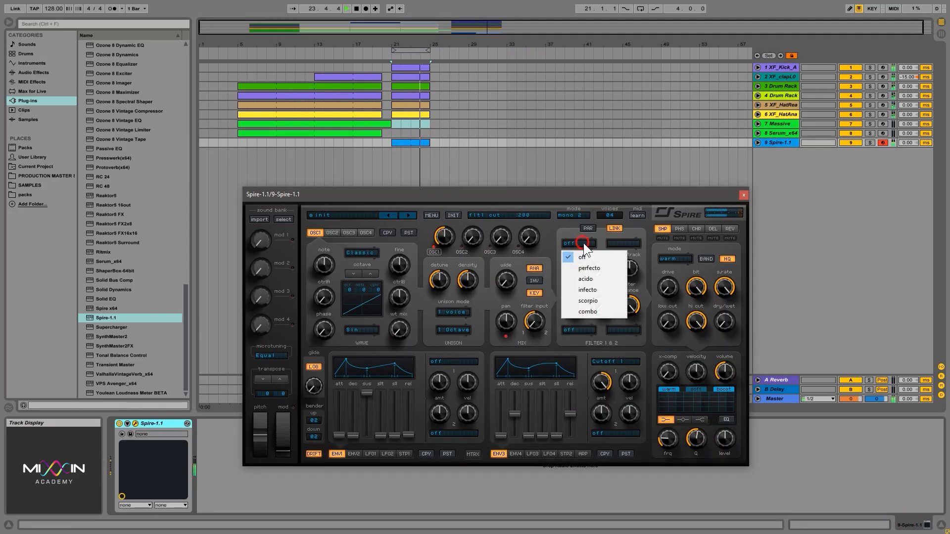
{"action": "left_click", "coordinate": [591, 202]}
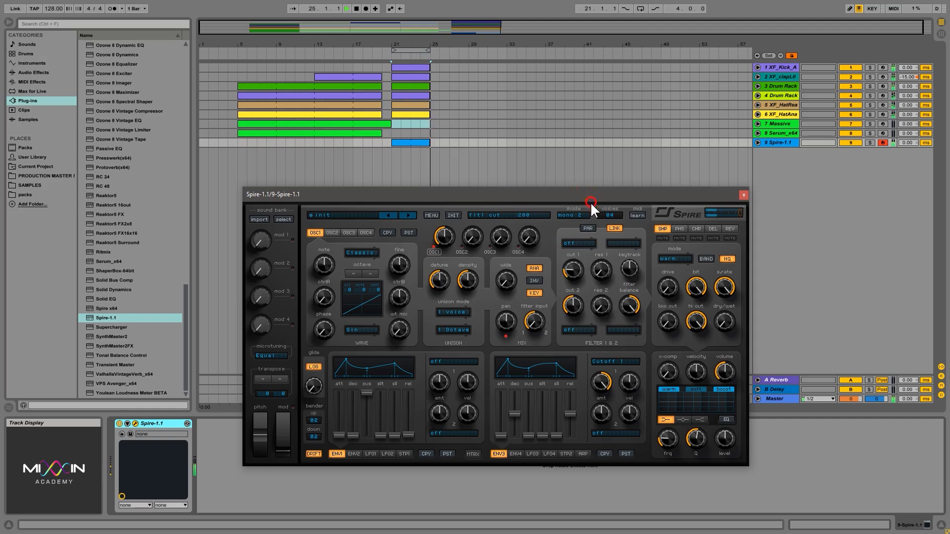
{"action": "left_click", "coordinate": [579, 243]}
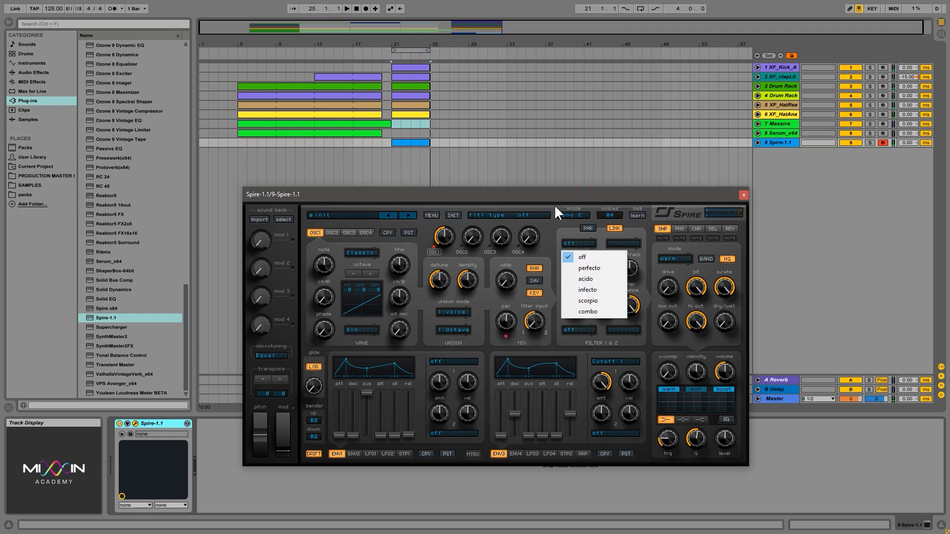
{"action": "left_click", "coordinate": [548, 192]}
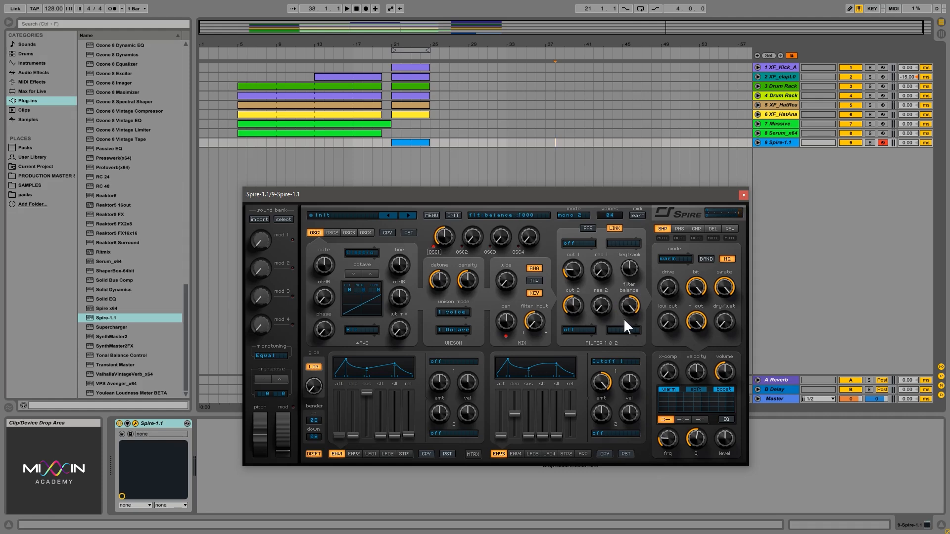
{"action": "left_click", "coordinate": [586, 226]}
{"action": "left_click", "coordinate": [575, 244]}
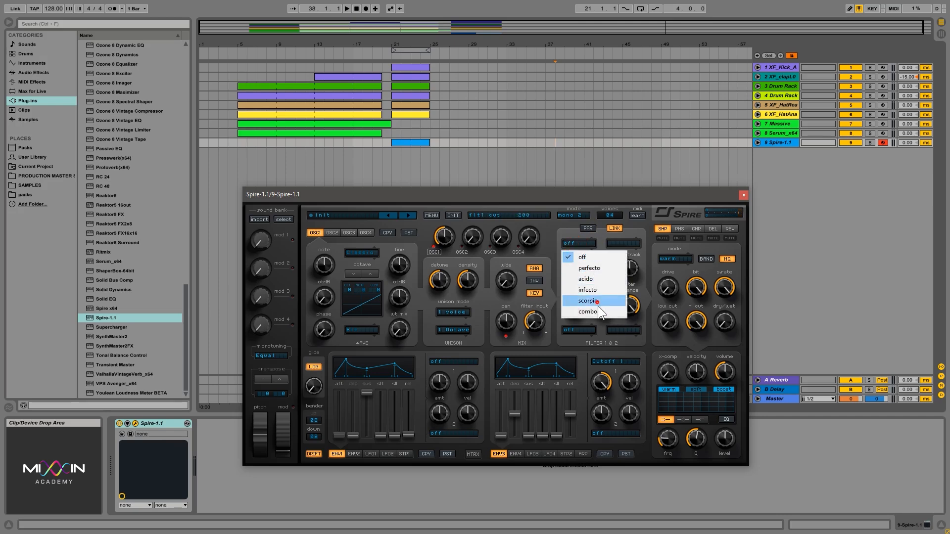
{"action": "left_click", "coordinate": [607, 268]}
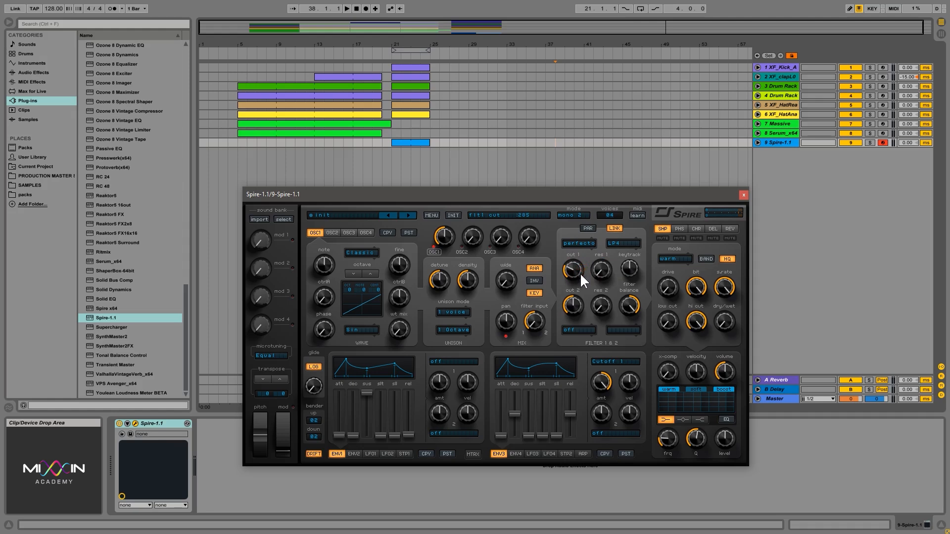
Play from bar 21, adjust the cutoff of Spire's first filter with the track soloed, and end the solo
{"action": "key", "text": "space"}
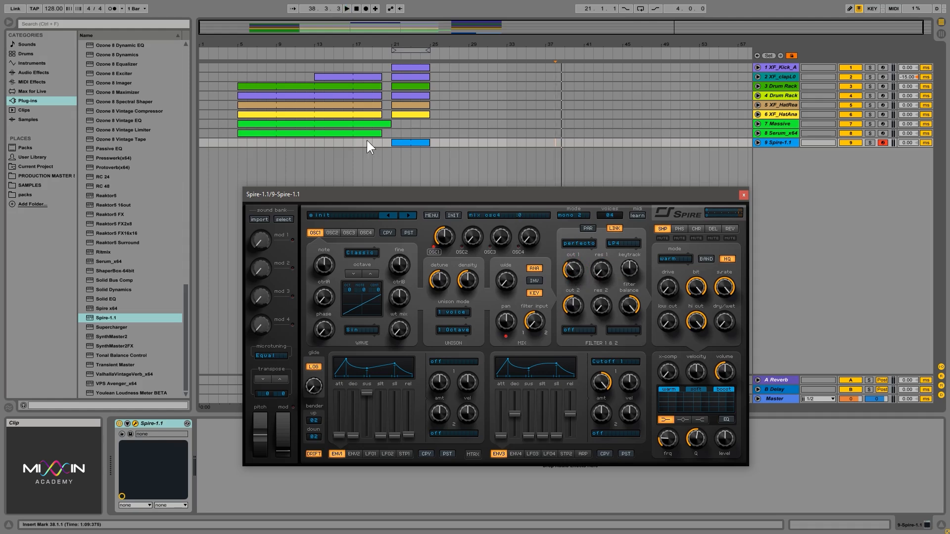
{"action": "left_click", "coordinate": [394, 143]}
{"action": "key", "text": "space"}
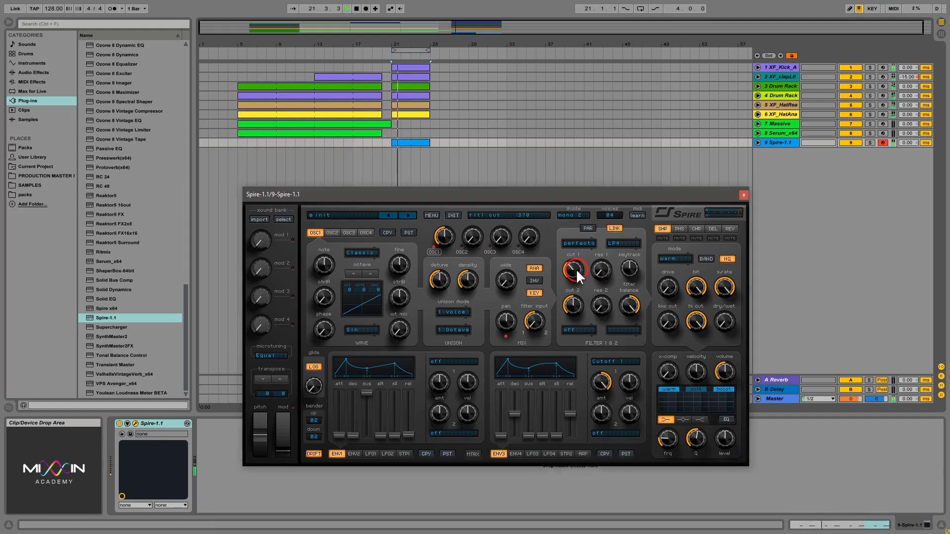
{"action": "left_click_drag", "start_coordinate": [576, 268], "coordinate": [572, 283]}
{"action": "left_click", "coordinate": [870, 143]}
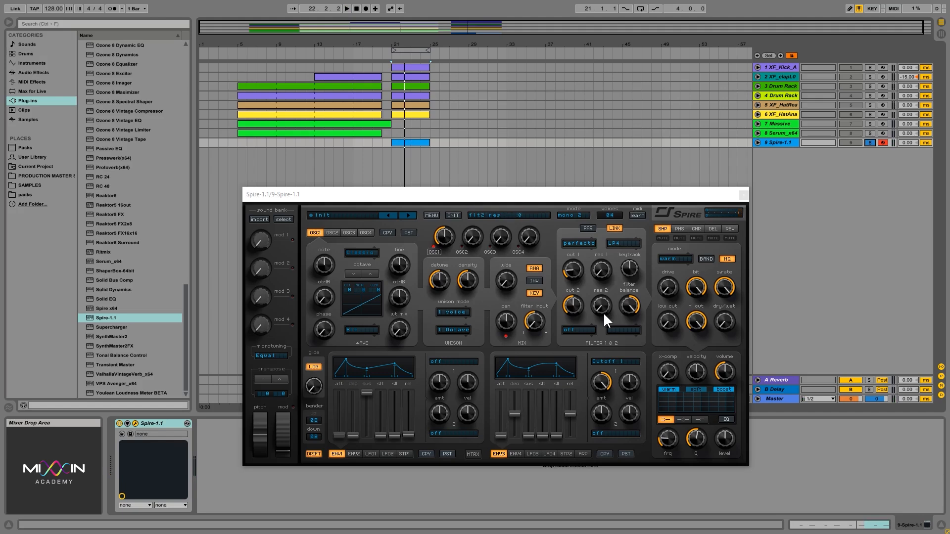
{"action": "left_click", "coordinate": [576, 269]}
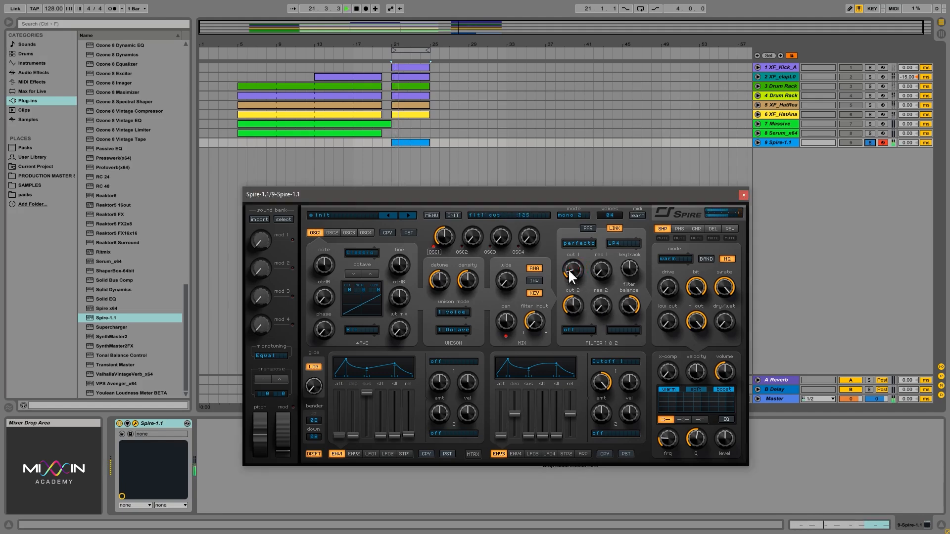
{"action": "left_click_drag", "start_coordinate": [569, 270], "coordinate": [583, 280]}
{"action": "left_click", "coordinate": [765, 189]}
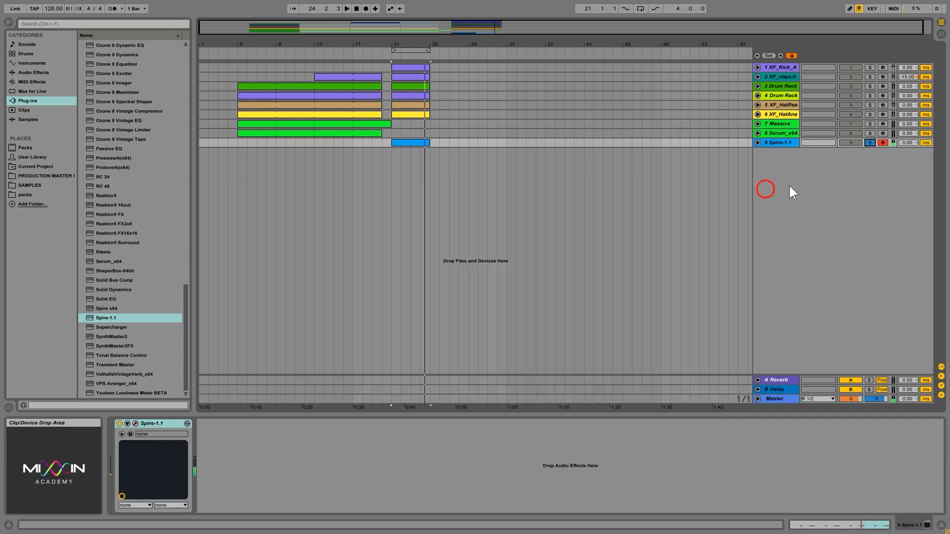
{"action": "left_click", "coordinate": [869, 143]}
Unfold the Spire-1.1 track and set its track volume to -0.5 dB
{"action": "left_click", "coordinate": [758, 142]}
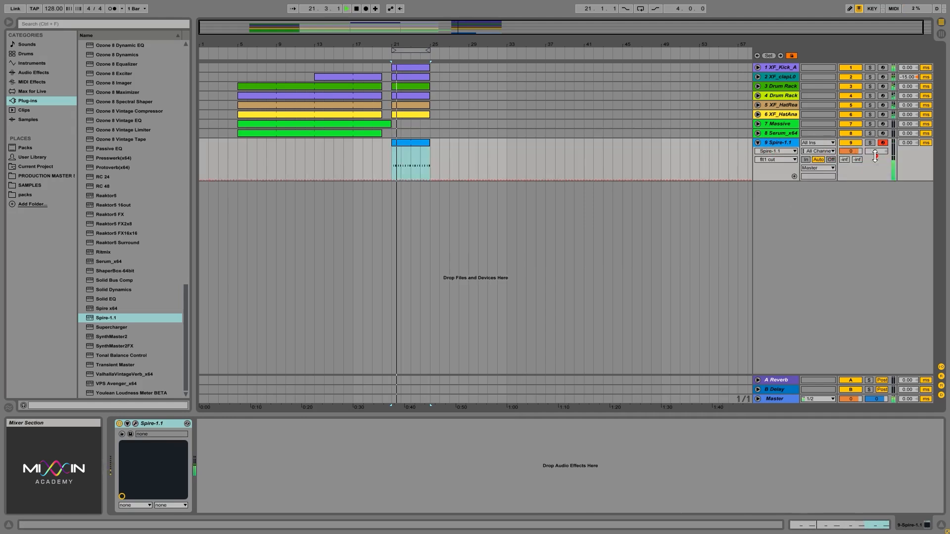
{"action": "left_click", "coordinate": [858, 150]}
{"action": "left_click_drag", "start_coordinate": [857, 151], "coordinate": [858, 165]}
Raise the oscillator 1 mix and output volume in Spire during playback, and readjust the track volume to 0.8 dB
{"action": "left_click", "coordinate": [135, 423]}
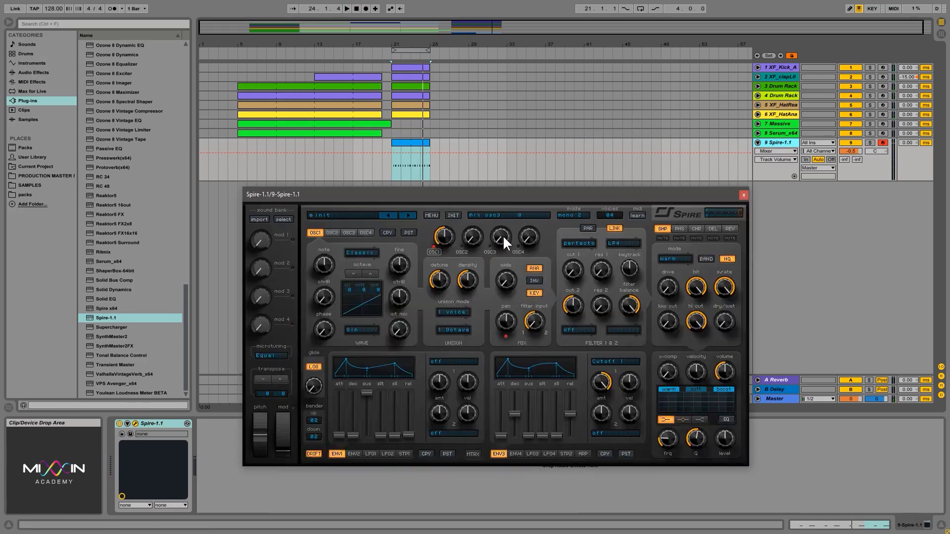
{"action": "left_click", "coordinate": [448, 227]}
{"action": "key", "text": "space"}
{"action": "left_click_drag", "start_coordinate": [446, 238], "coordinate": [450, 233]}
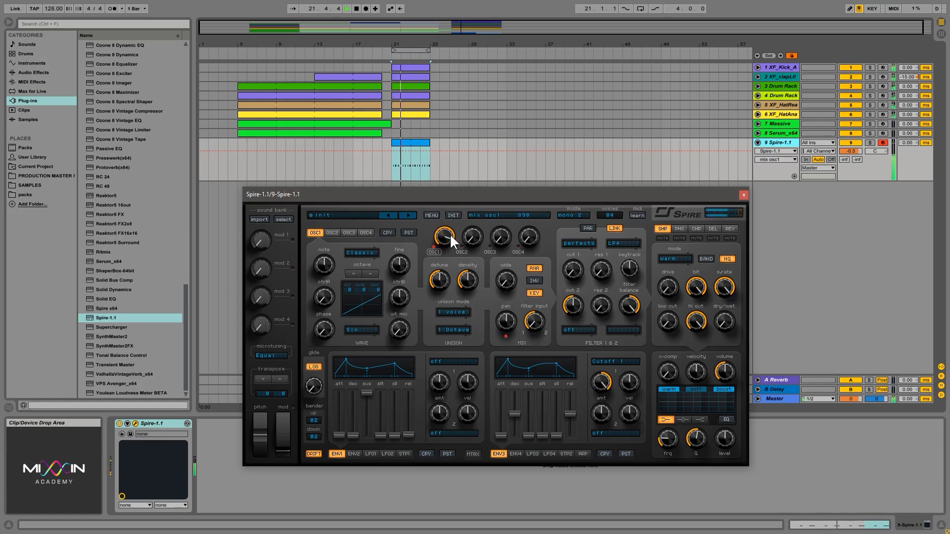
{"action": "mouse_move", "coordinate": [728, 439]}
{"action": "left_mouse_down"}
{"action": "mouse_move", "coordinate": [727, 420]}
{"action": "mouse_move", "coordinate": [729, 437]}
{"action": "left_mouse_up"}
{"action": "left_click_drag", "start_coordinate": [728, 367], "coordinate": [729, 324]}
{"action": "left_click", "coordinate": [744, 194]}
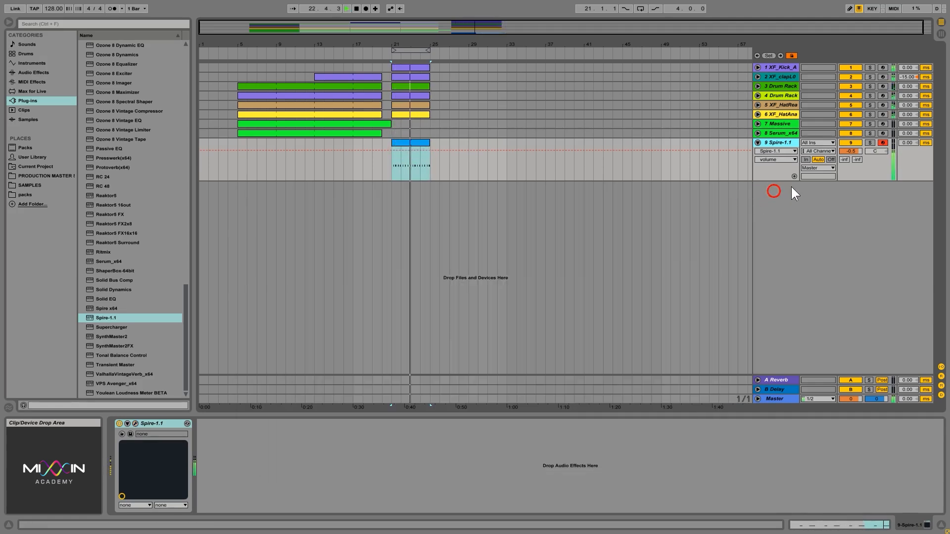
{"action": "left_click", "coordinate": [849, 151]}
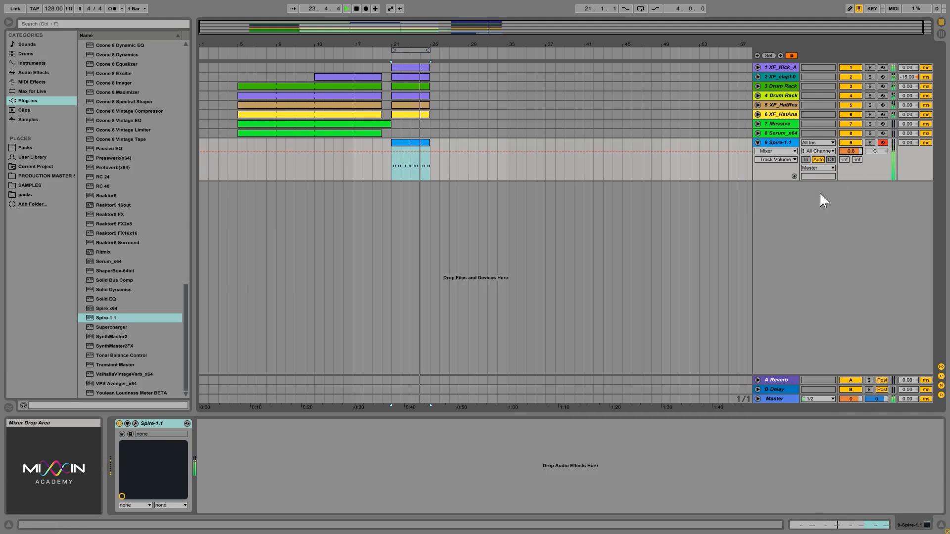
Enable looping over bars 21 to 25, play the loop, and fold the Spire-1.1 track
{"action": "left_click", "coordinate": [414, 50]}
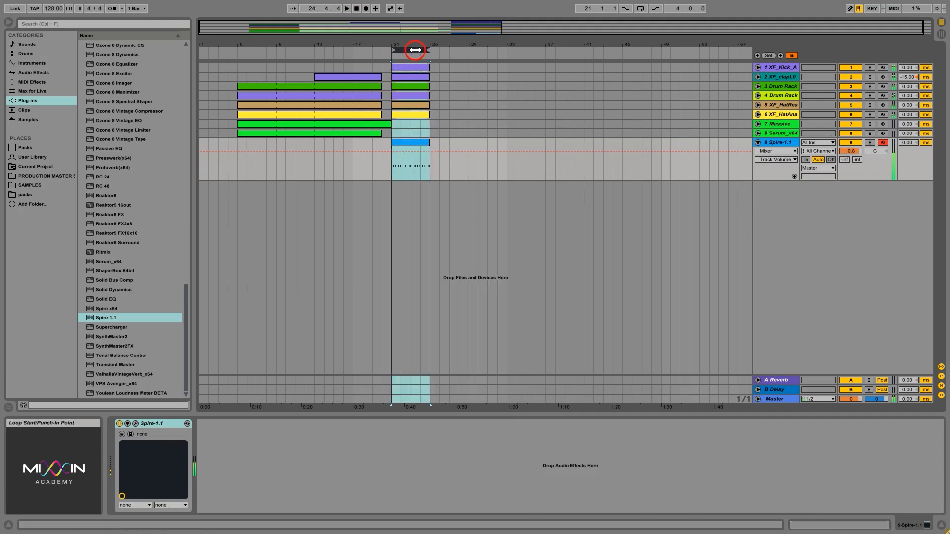
{"action": "left_click", "coordinate": [641, 9]}
{"action": "key", "text": "space"}
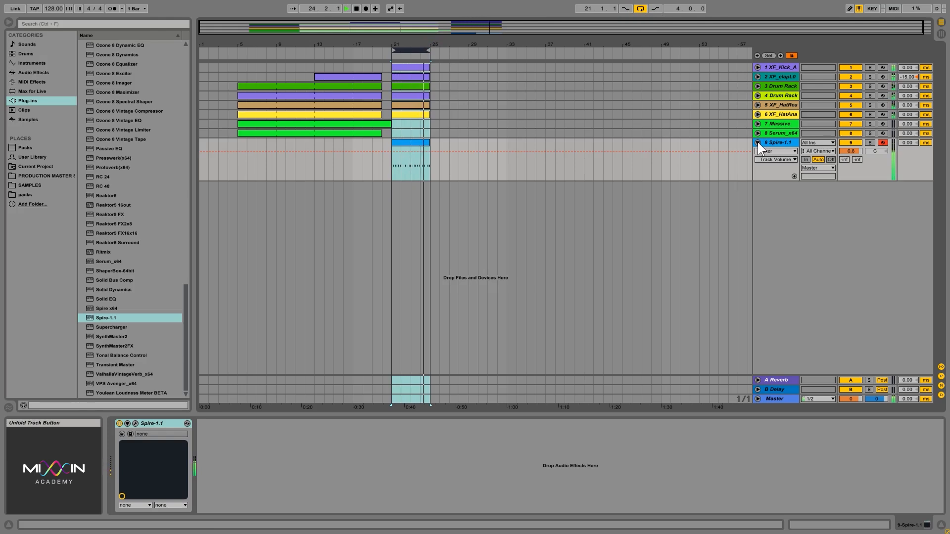
{"action": "left_click", "coordinate": [757, 142]}
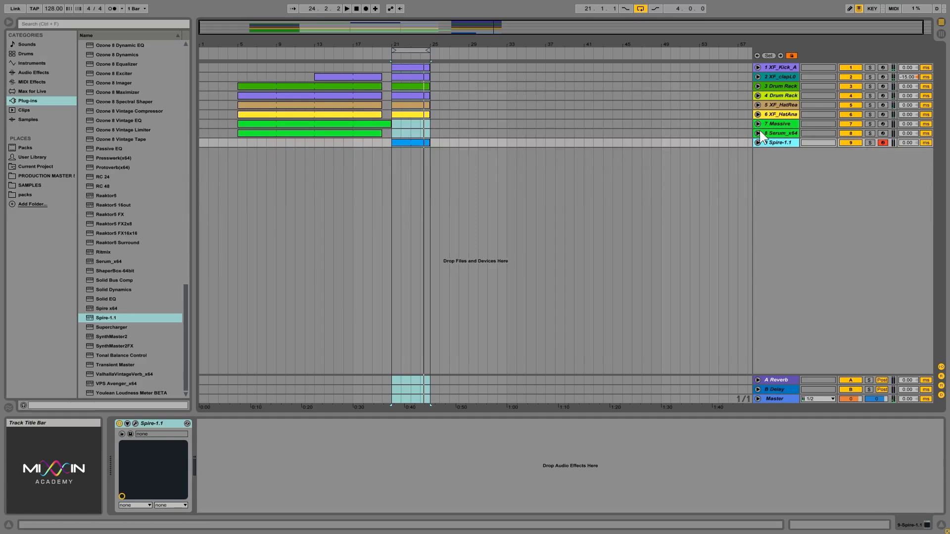
Adjust the filter cutoff of Serum_x64 while playing from bar 5, and fold its track
{"action": "left_click", "coordinate": [757, 133]}
{"action": "left_click", "coordinate": [782, 140]}
{"action": "left_click", "coordinate": [203, 180]}
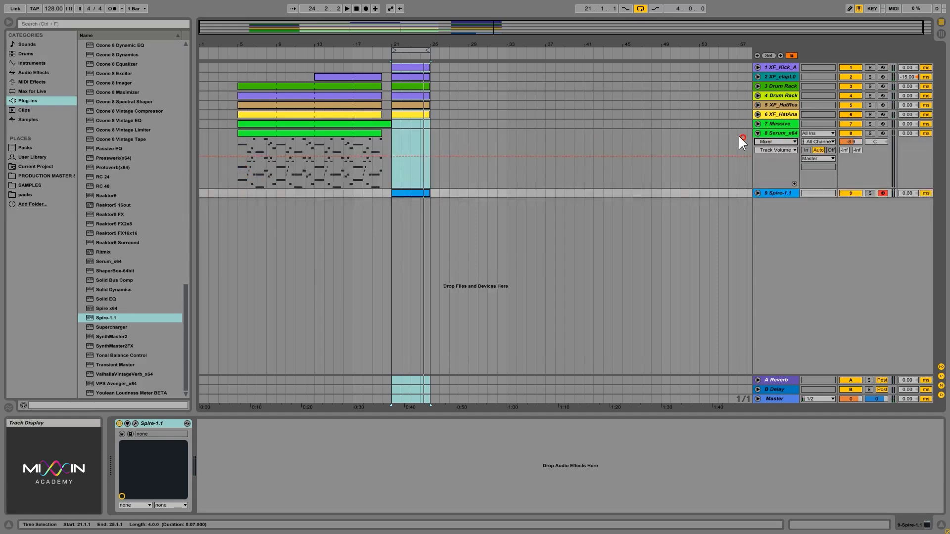
{"action": "left_click", "coordinate": [245, 176]}
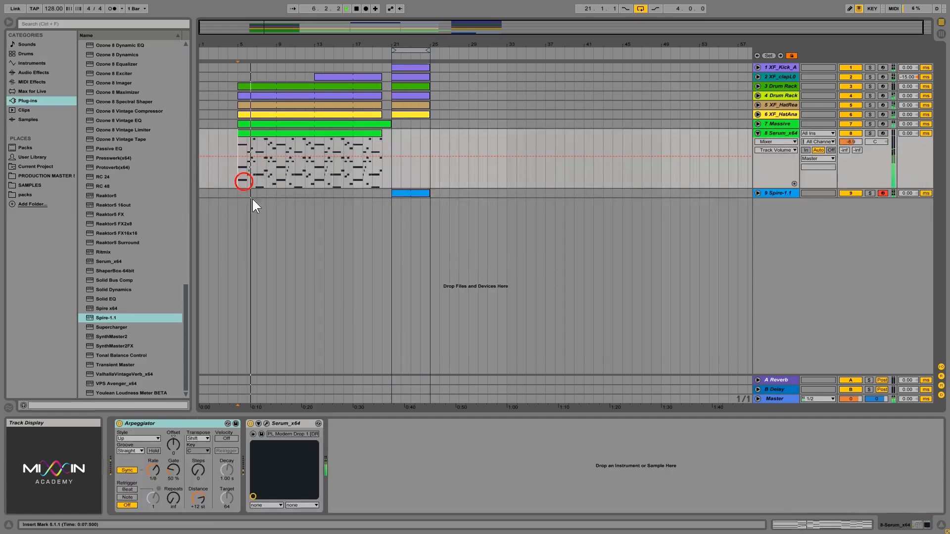
{"action": "left_click", "coordinate": [267, 423]}
{"action": "mouse_move", "coordinate": [722, 238]}
{"action": "left_mouse_down"}
{"action": "mouse_move", "coordinate": [722, 263]}
{"action": "mouse_move", "coordinate": [715, 166]}
{"action": "mouse_move", "coordinate": [728, 189]}
{"action": "mouse_move", "coordinate": [728, 251]}
{"action": "mouse_move", "coordinate": [728, 230]}
{"action": "left_mouse_up"}
{"action": "left_click", "coordinate": [779, 92]}
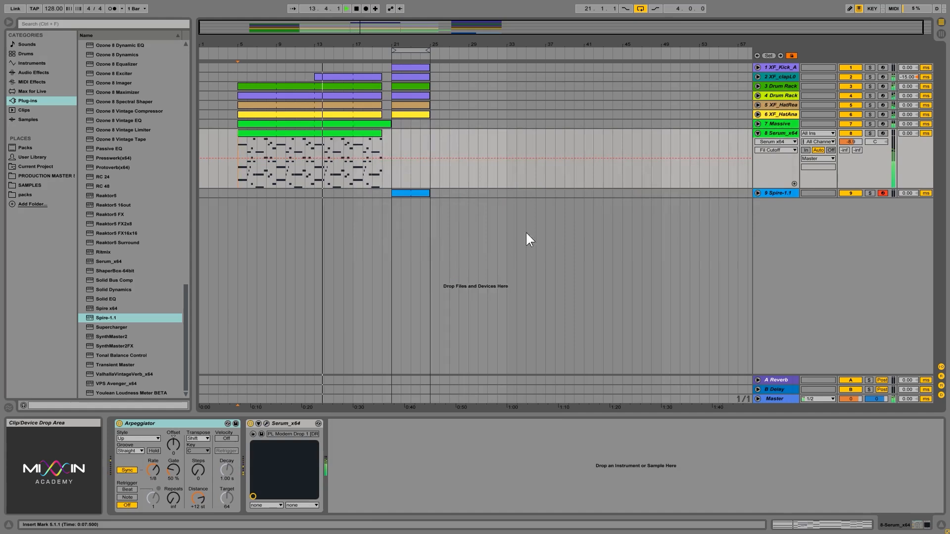
{"action": "left_click", "coordinate": [756, 133]}
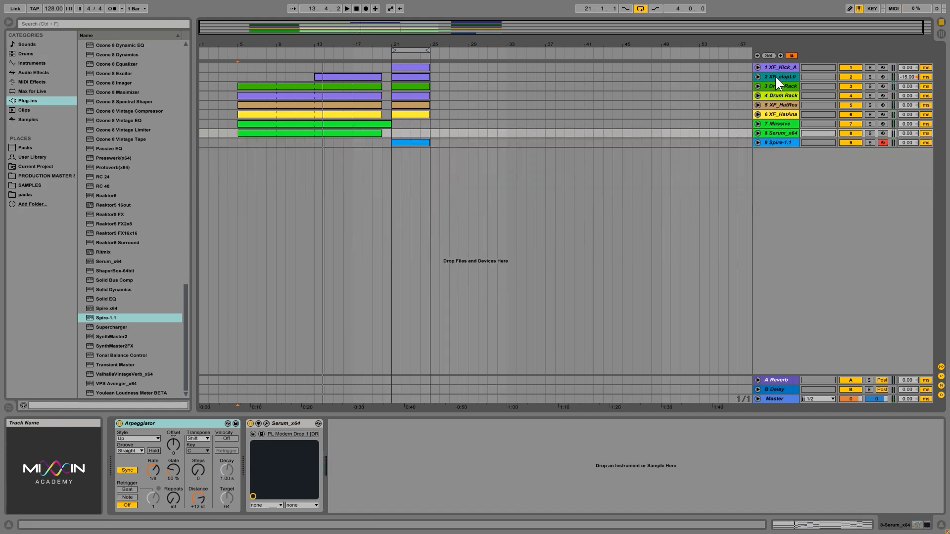
Group the six drum tracks from XF_Kick to XF_HatAna
{"action": "left_click", "coordinate": [776, 67]}
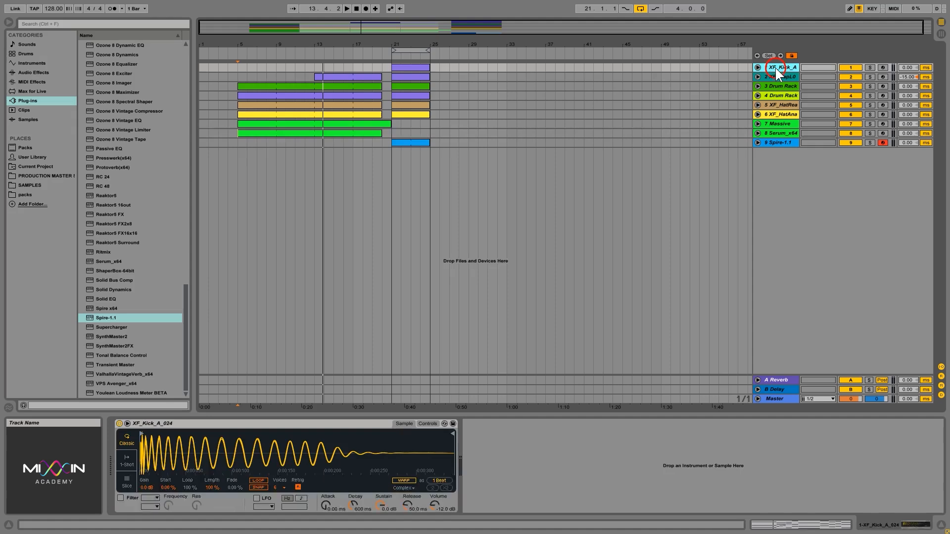
{"action": "left_click", "coordinate": [776, 115], "text": "shift"}
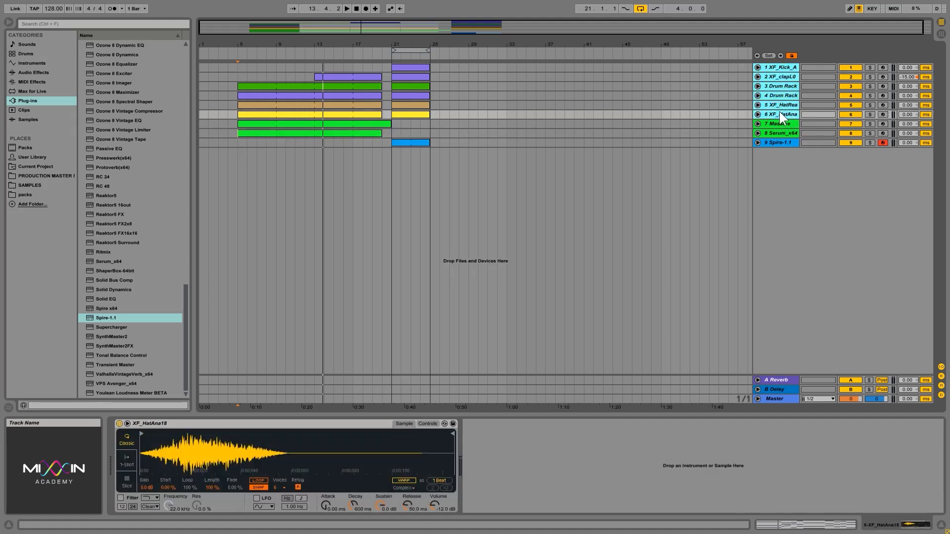
{"action": "left_click", "coordinate": [779, 67]}
{"action": "left_click", "coordinate": [786, 114], "text": "shift"}
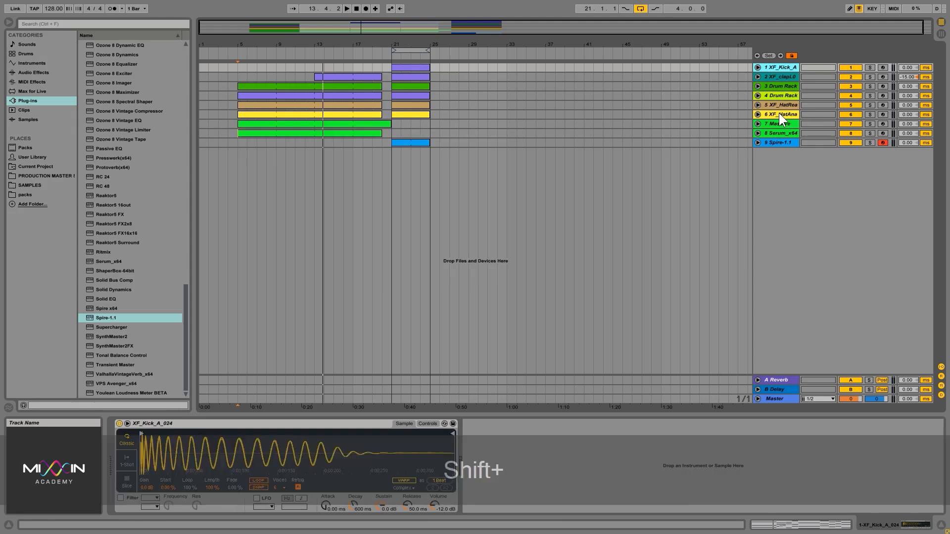
{"action": "right_click", "coordinate": [775, 93]}
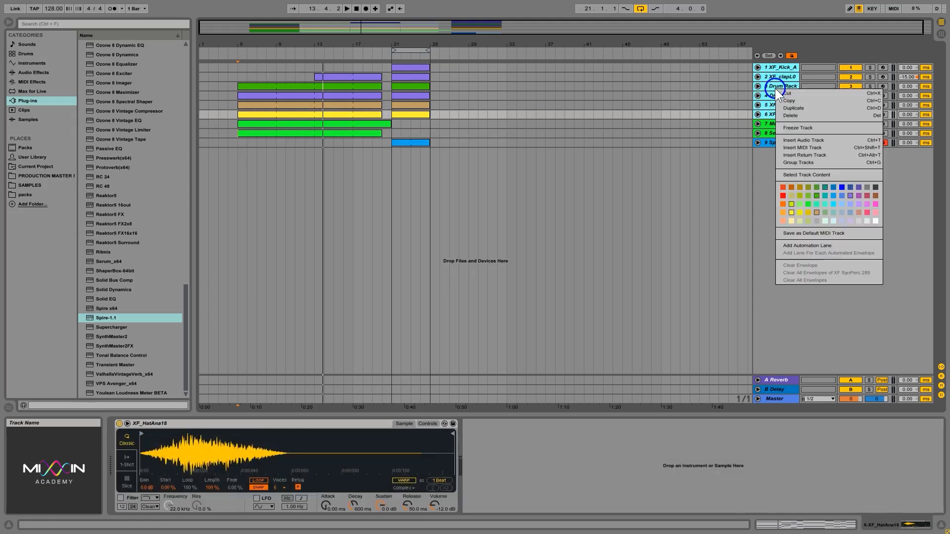
{"action": "left_click", "coordinate": [811, 162]}
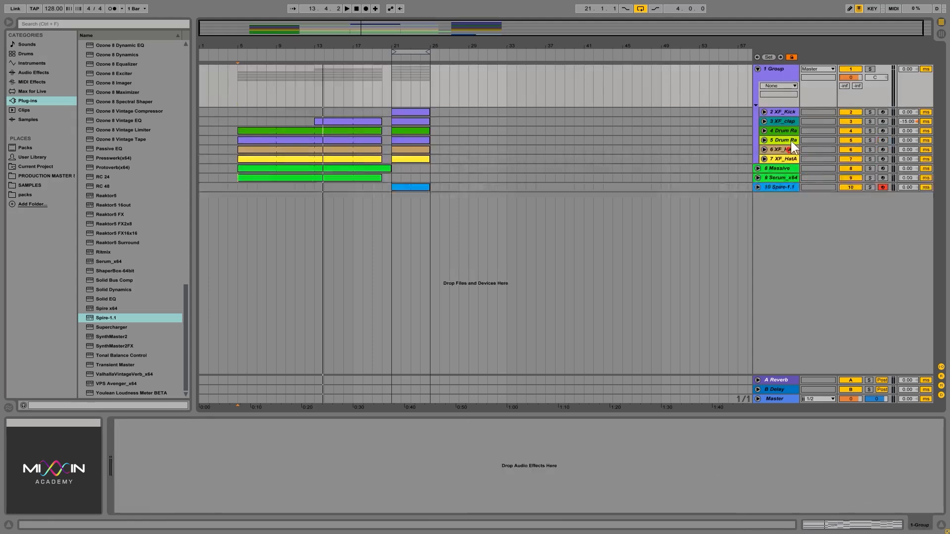
Rename the new group track as Drums
{"action": "left_click", "coordinate": [788, 76]}
{"action": "right_click", "coordinate": [785, 72]}
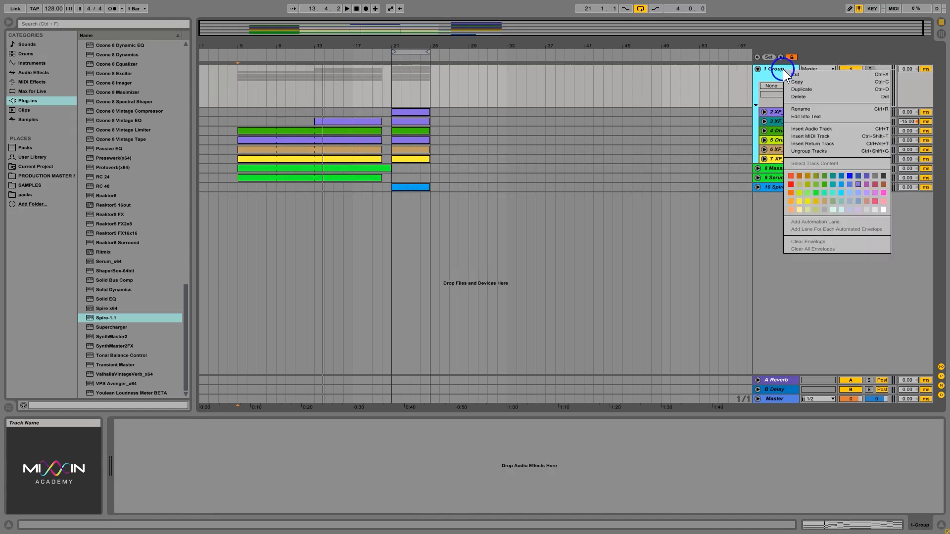
{"action": "left_click", "coordinate": [815, 110]}
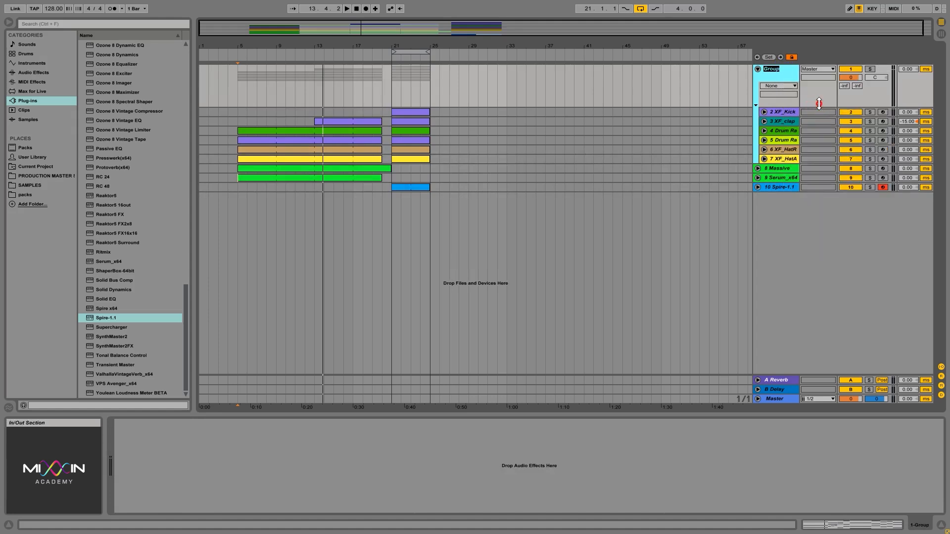
{"action": "type", "text": "Drums"}
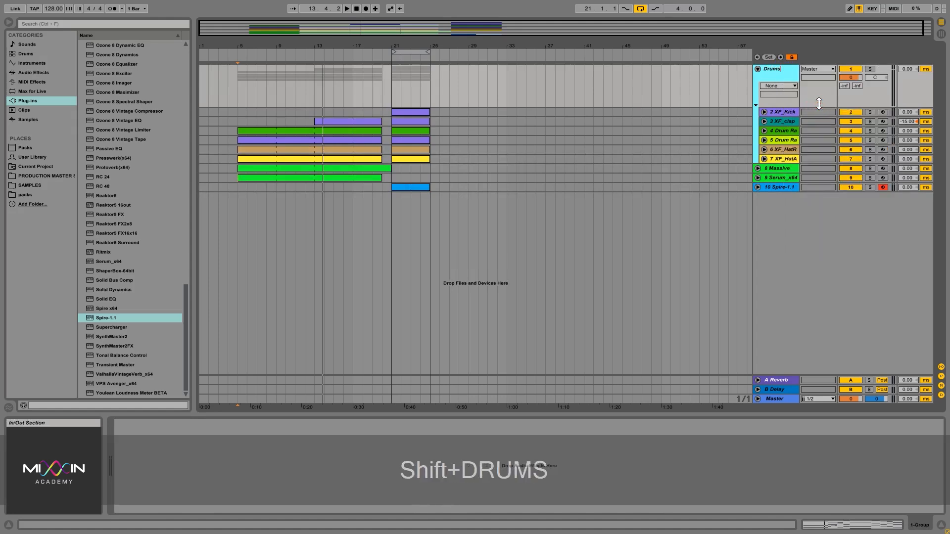
{"action": "key", "text": "Return"}
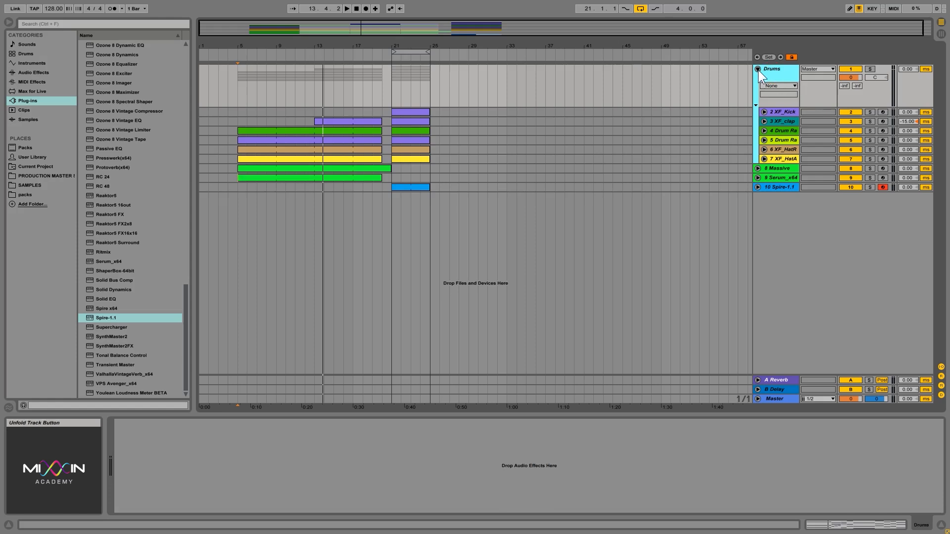
Load the Auto Filter audio effect onto the Drums group
{"action": "left_click", "coordinate": [57, 73]}
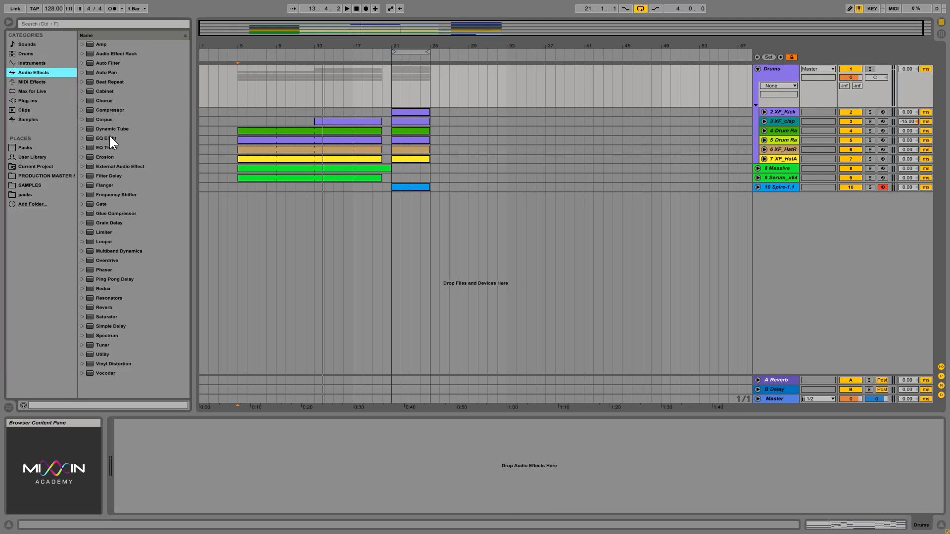
{"action": "left_click", "coordinate": [103, 62]}
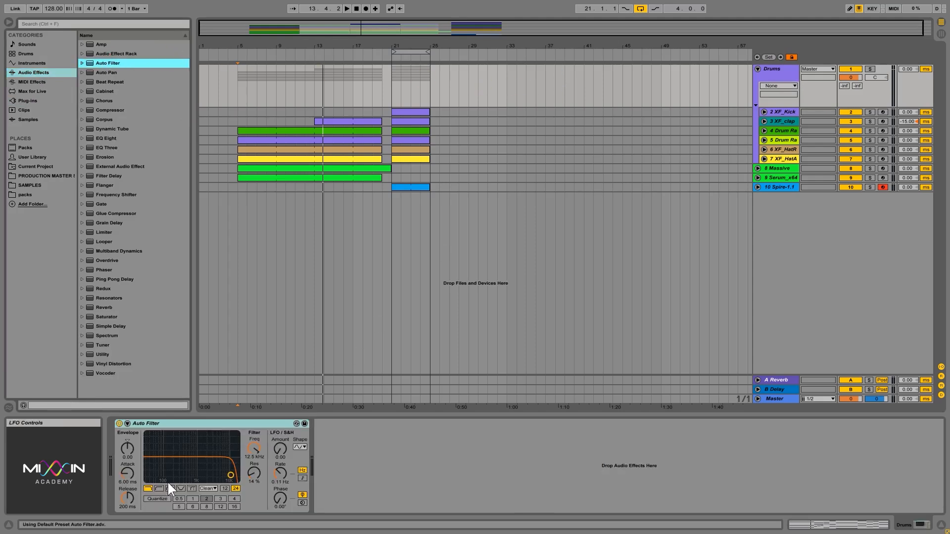
{"action": "left_click", "coordinate": [128, 424]}
{"action": "left_click", "coordinate": [127, 424]}
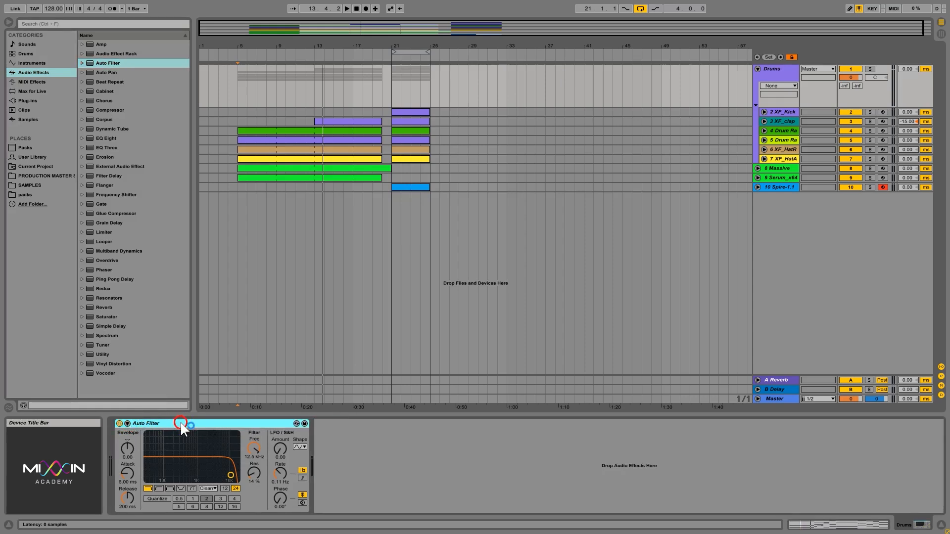
Open the Drums Auto Filter's cutoff to 19.9 kHz with resonance at 8.3 %, auditioning cutoff changes while the arrangement plays
{"action": "left_click_drag", "start_coordinate": [230, 474], "coordinate": [238, 478]}
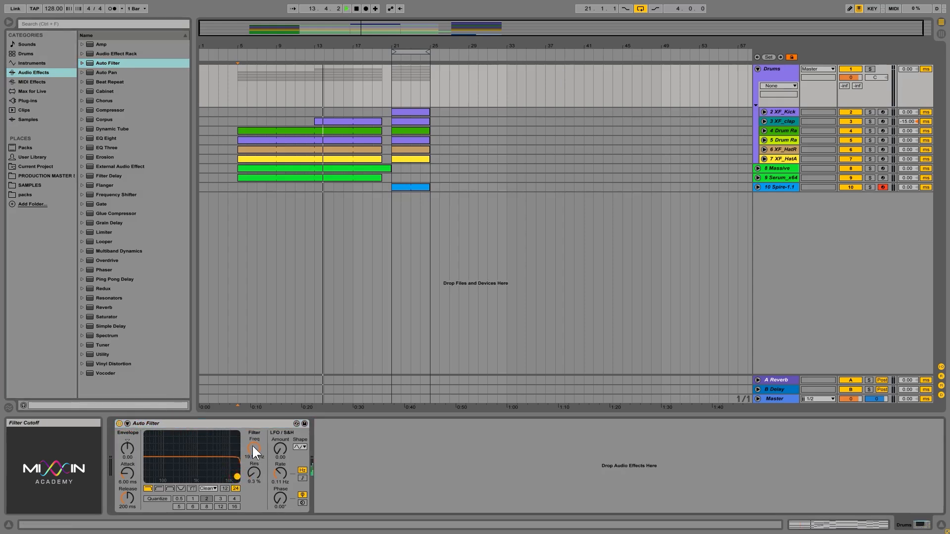
{"action": "key", "text": "space"}
{"action": "mouse_move", "coordinate": [256, 446]}
{"action": "left_mouse_down"}
{"action": "mouse_move", "coordinate": [256, 476]}
{"action": "mouse_move", "coordinate": [256, 436]}
{"action": "left_mouse_up"}
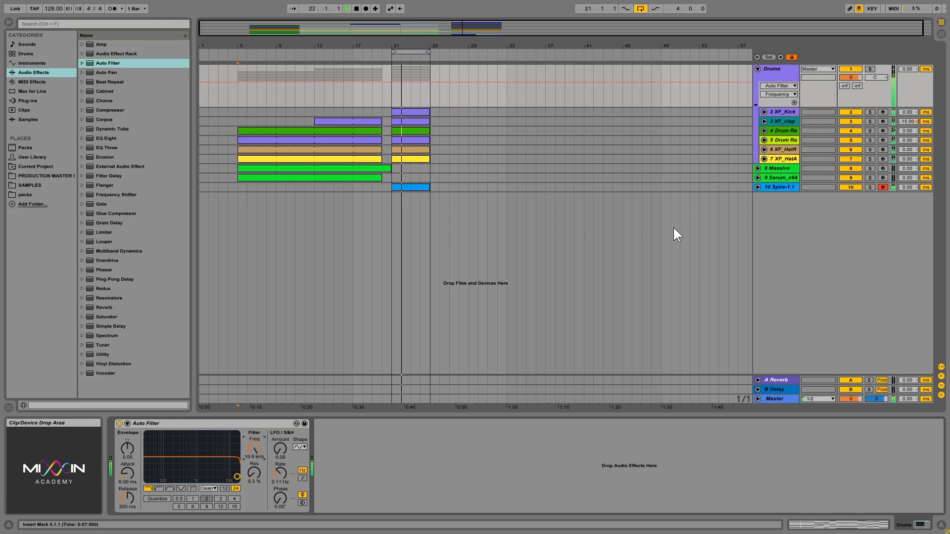
Check the Massive track's device, then sweep the Drums Auto Filter cutoff and return it to 19.9 kHz
{"action": "left_click", "coordinate": [773, 168]}
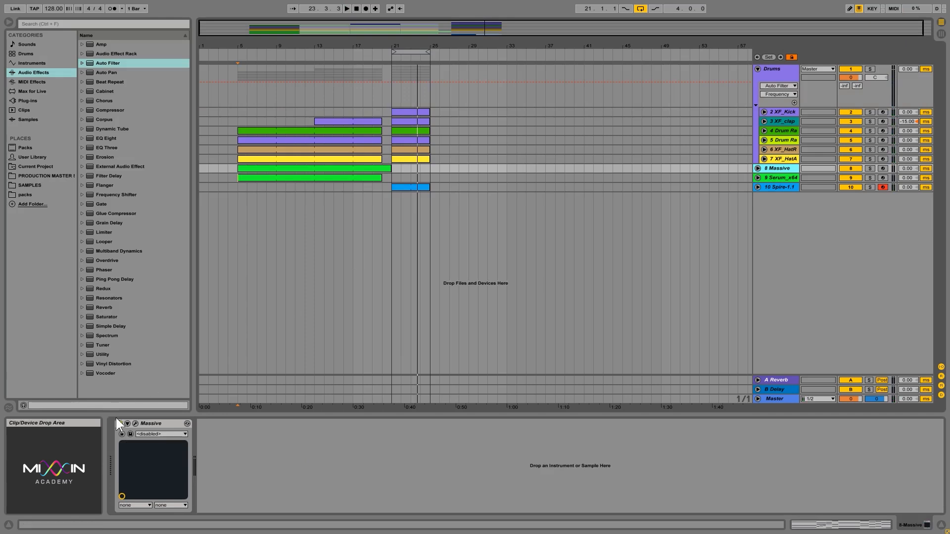
{"action": "left_click", "coordinate": [786, 76]}
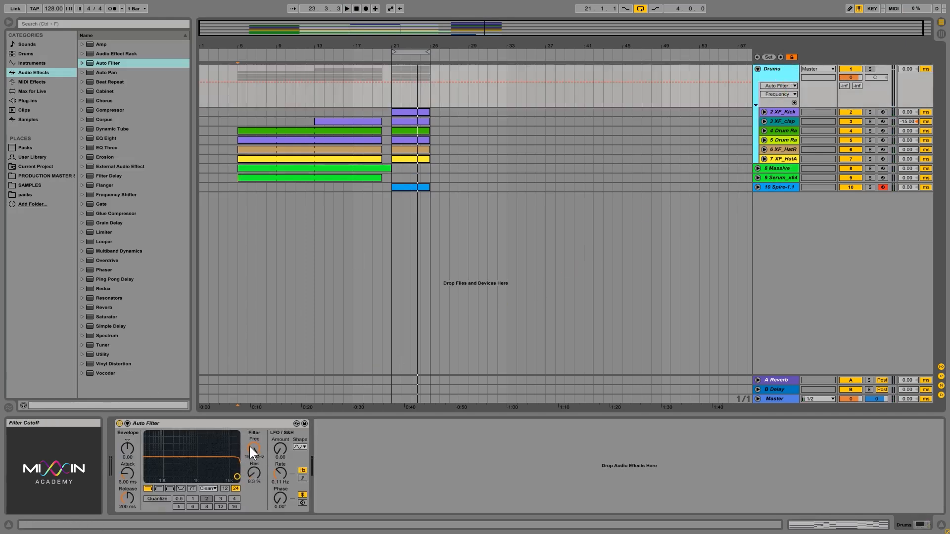
{"action": "mouse_move", "coordinate": [254, 449]}
{"action": "left_mouse_down"}
{"action": "mouse_move", "coordinate": [253, 482]}
{"action": "mouse_move", "coordinate": [256, 435]}
{"action": "left_mouse_up"}
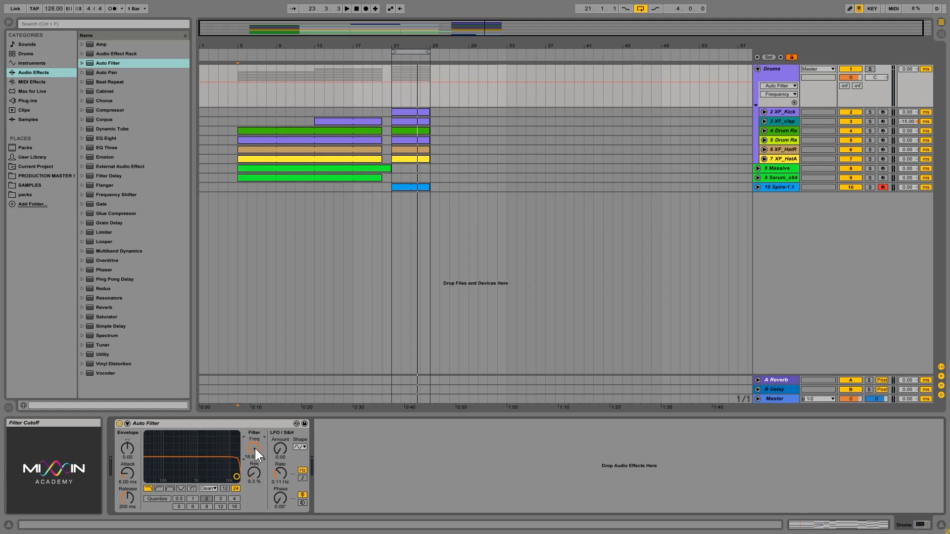
{"action": "left_click_drag", "start_coordinate": [254, 447], "coordinate": [253, 435]}
Examine the Spire-1.1 synth's filter controls, close its window and go back to the Drums group's Auto Filter
{"action": "left_click", "coordinate": [781, 187]}
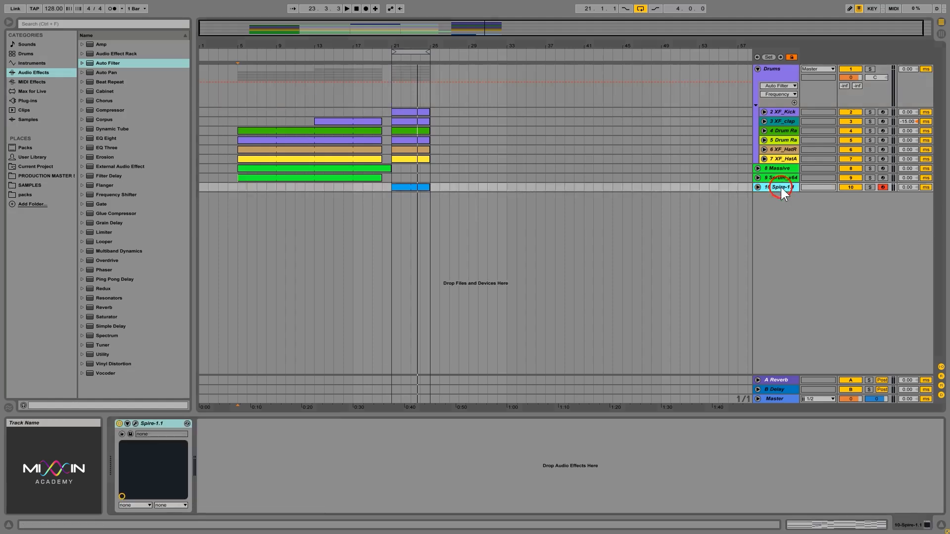
{"action": "left_click", "coordinate": [136, 424]}
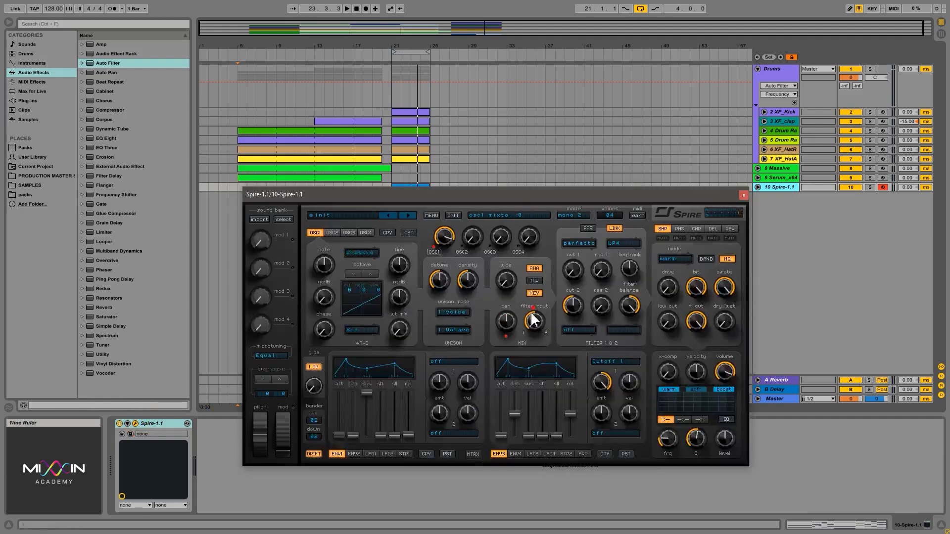
{"action": "left_click", "coordinate": [743, 195]}
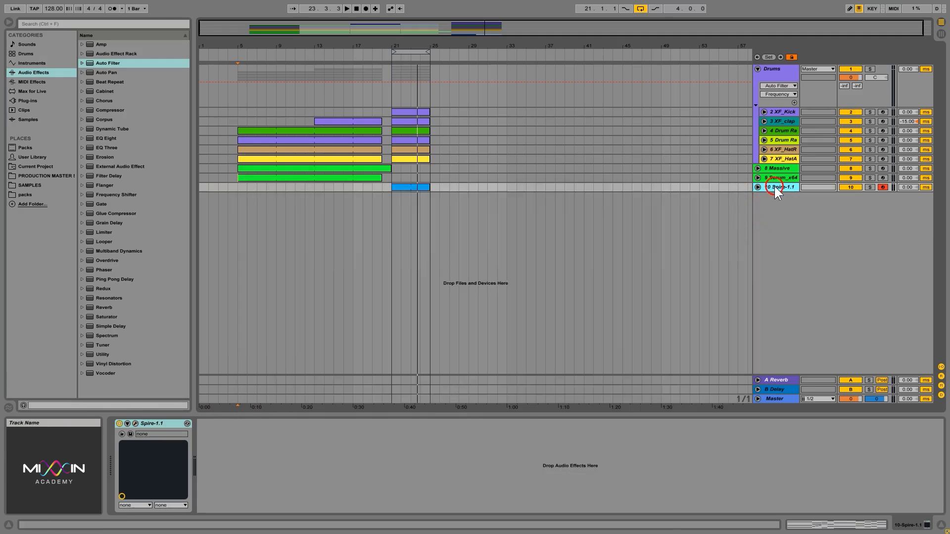
{"action": "left_click", "coordinate": [777, 74]}
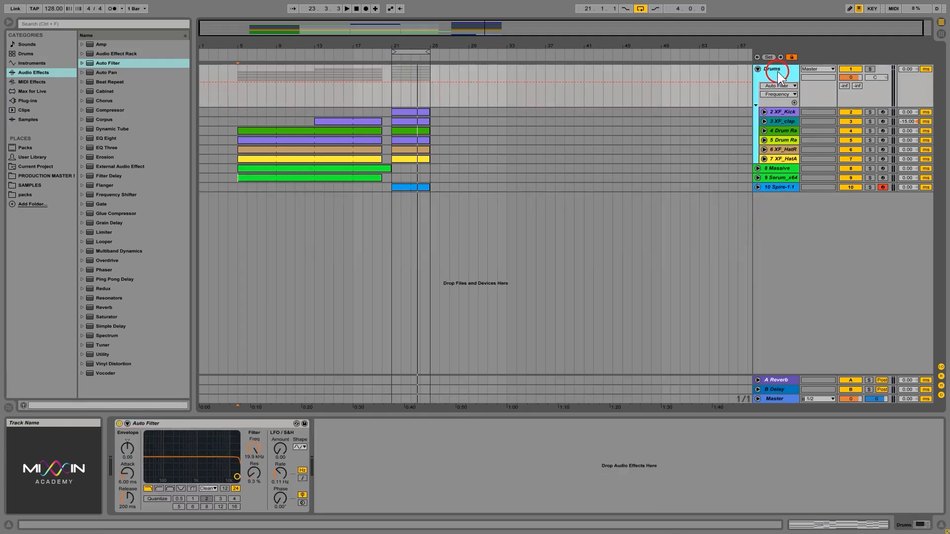